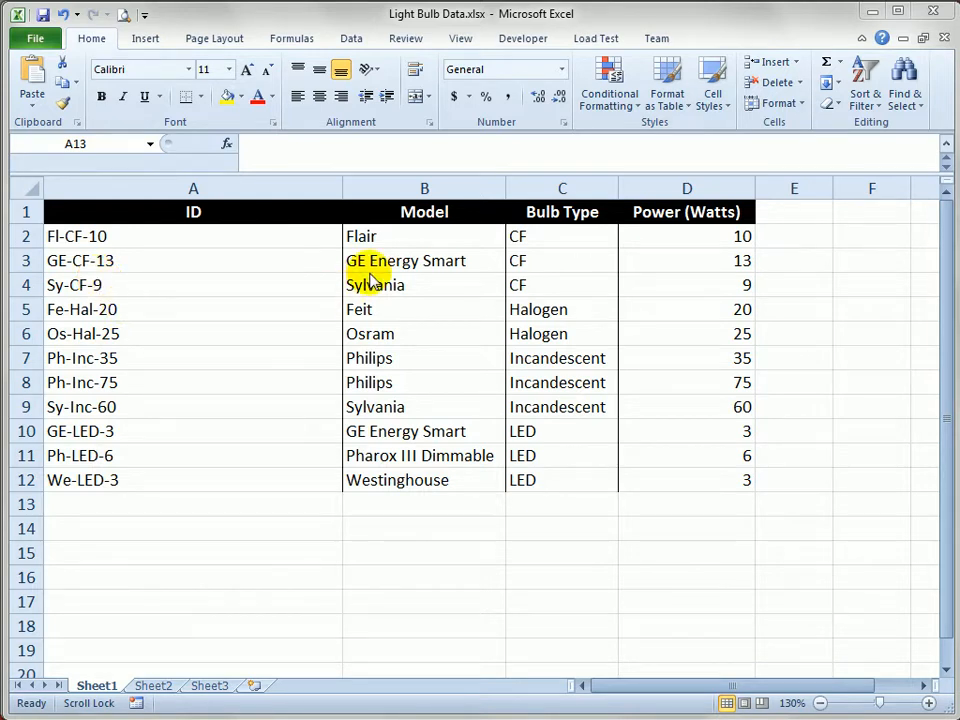
Examine the Model, Bulb Type and Power (Watts) columns and the formula that builds the ID in cell A4.
click(432, 234)
drag(432, 234, 428, 484)
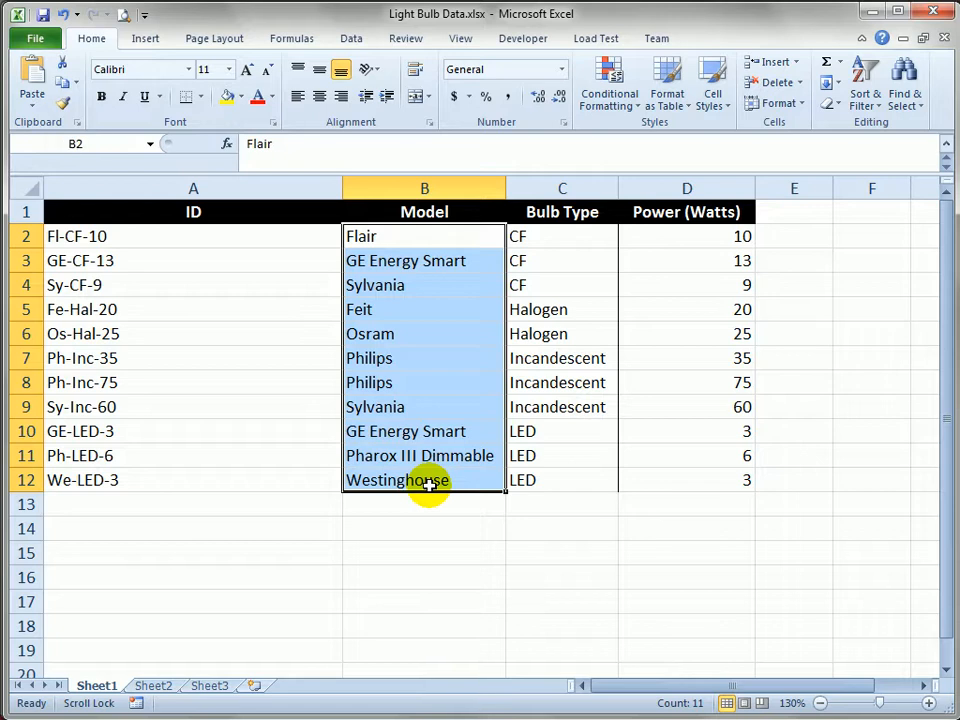
click(565, 233)
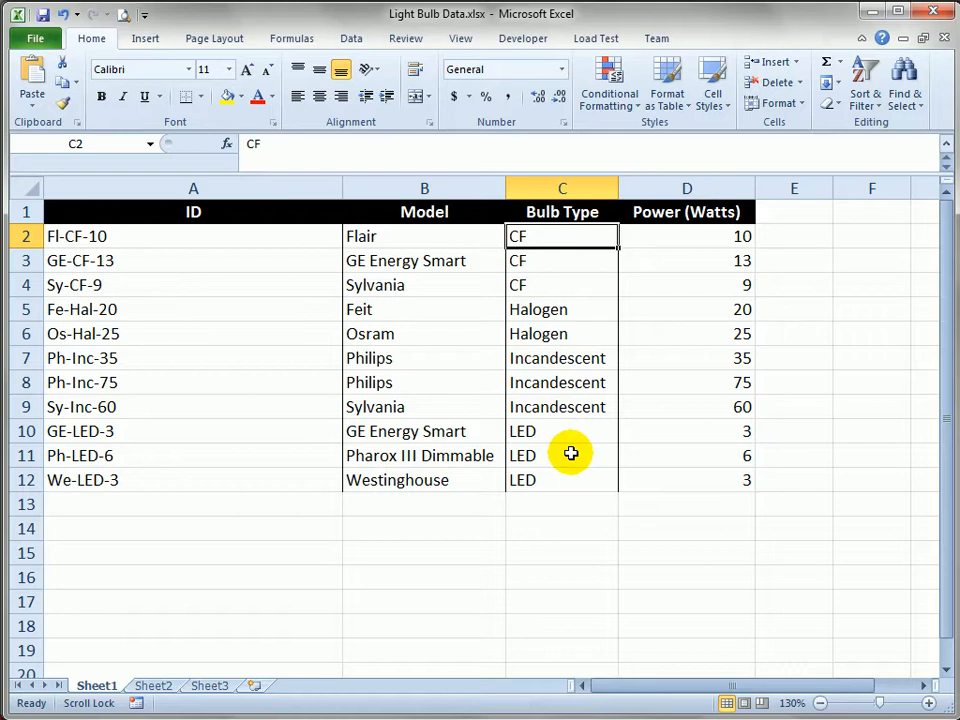
drag(703, 238, 698, 487)
click(660, 577)
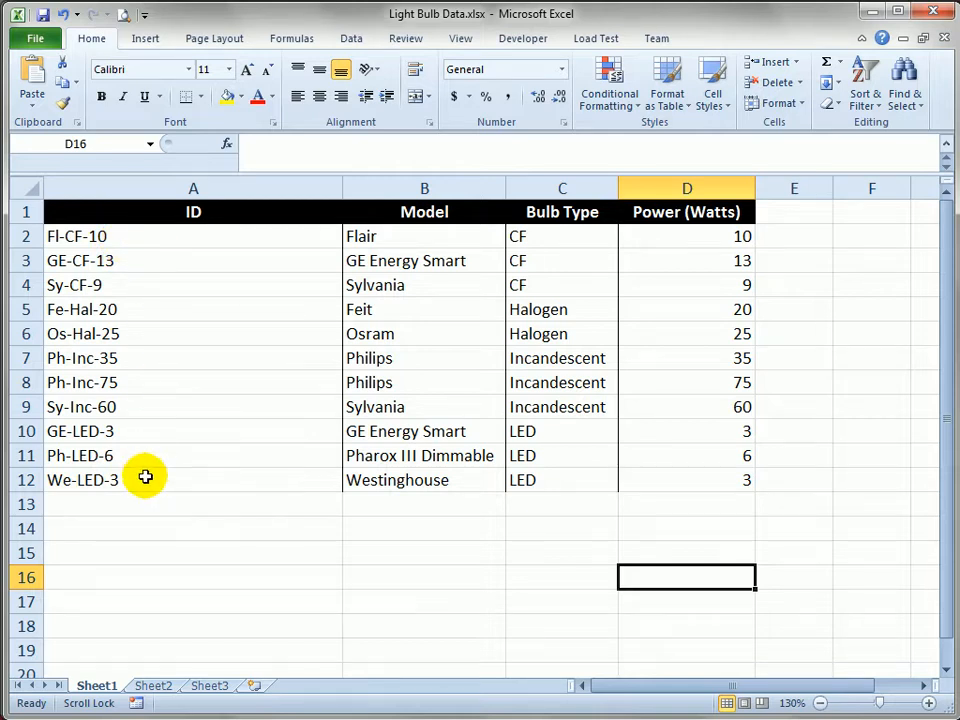
click(188, 285)
double_click(186, 285)
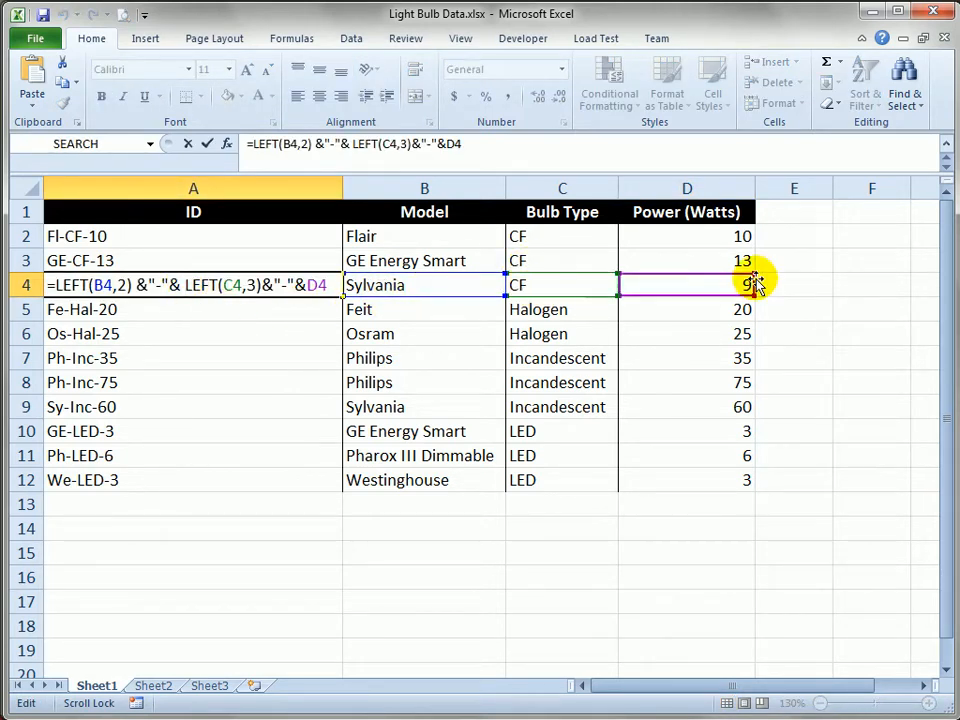
click(258, 324)
key(Escape)
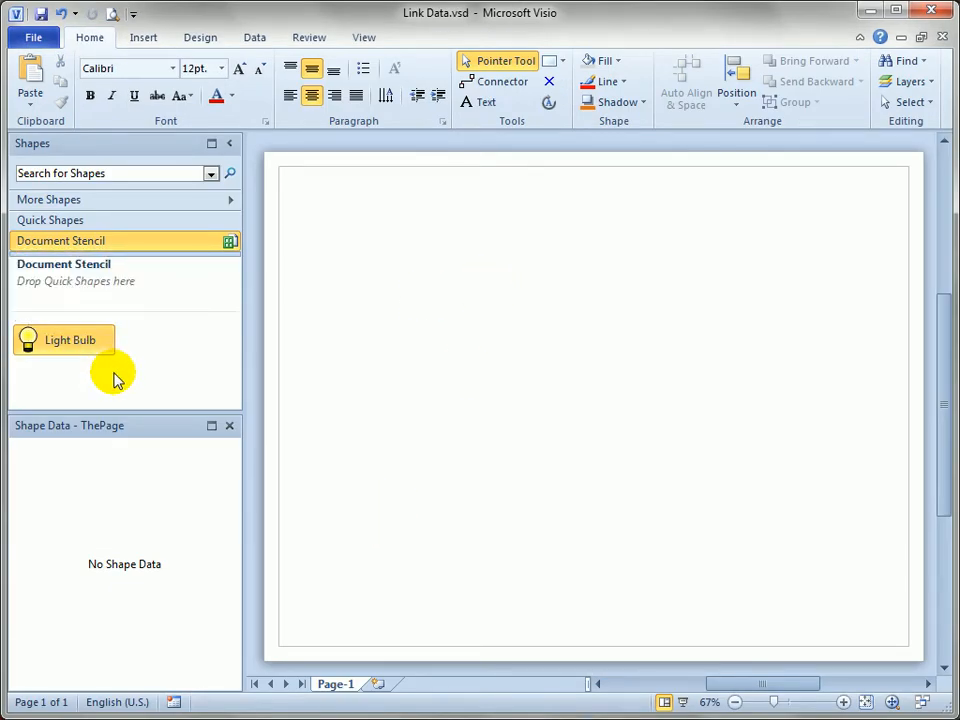
Place a temporary Light Bulb in Visio to compare its shape data fields with the Excel column headings, and delete it.
drag(51, 343, 428, 305)
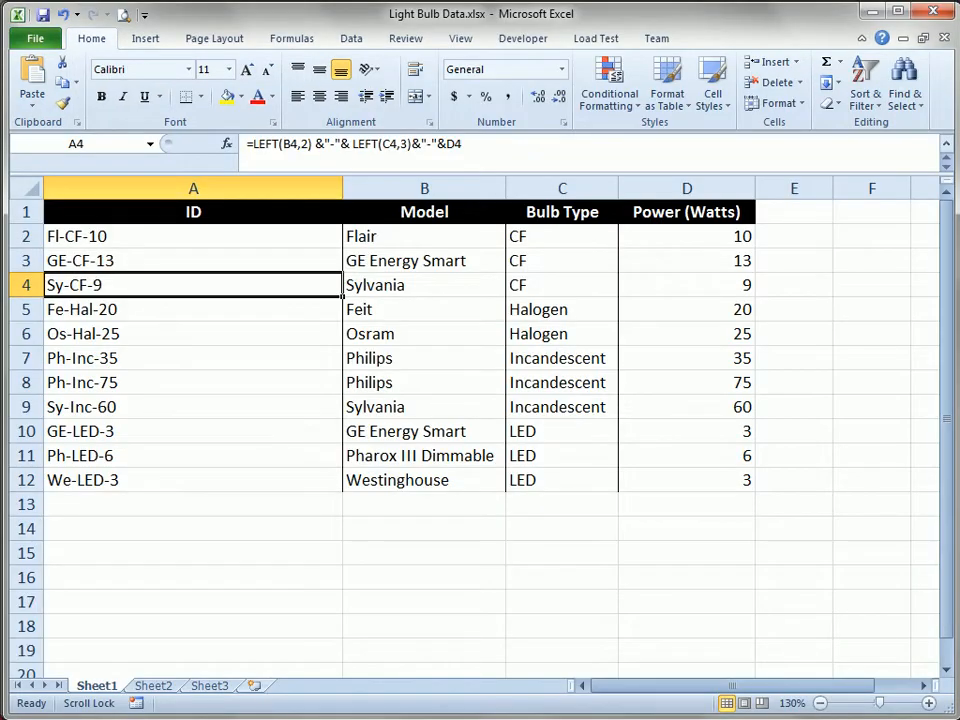
click(441, 210)
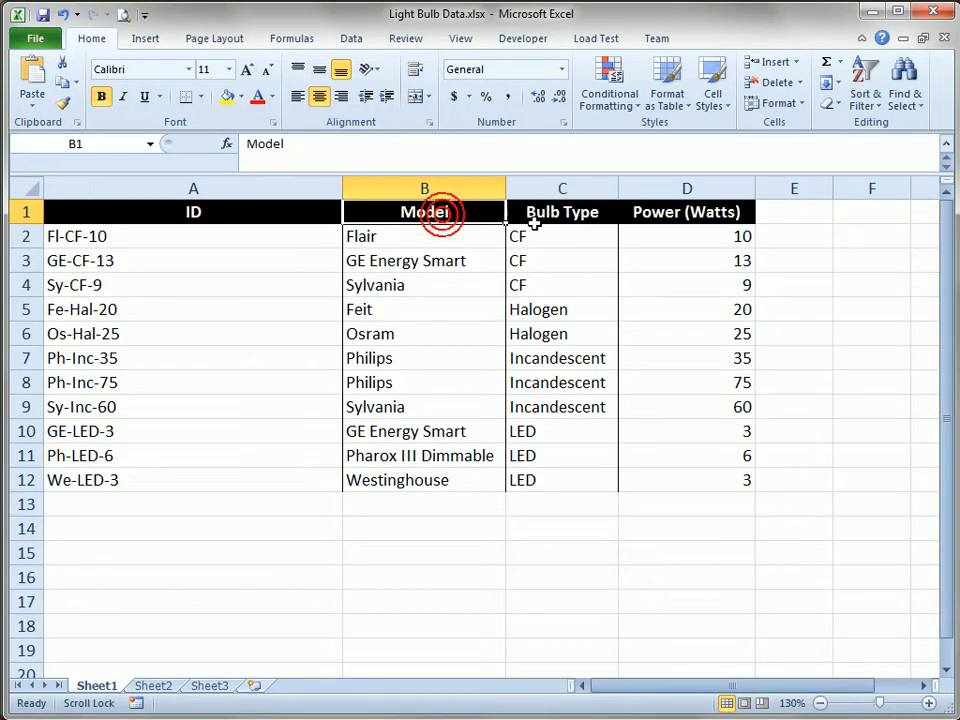
click(538, 219)
click(643, 228)
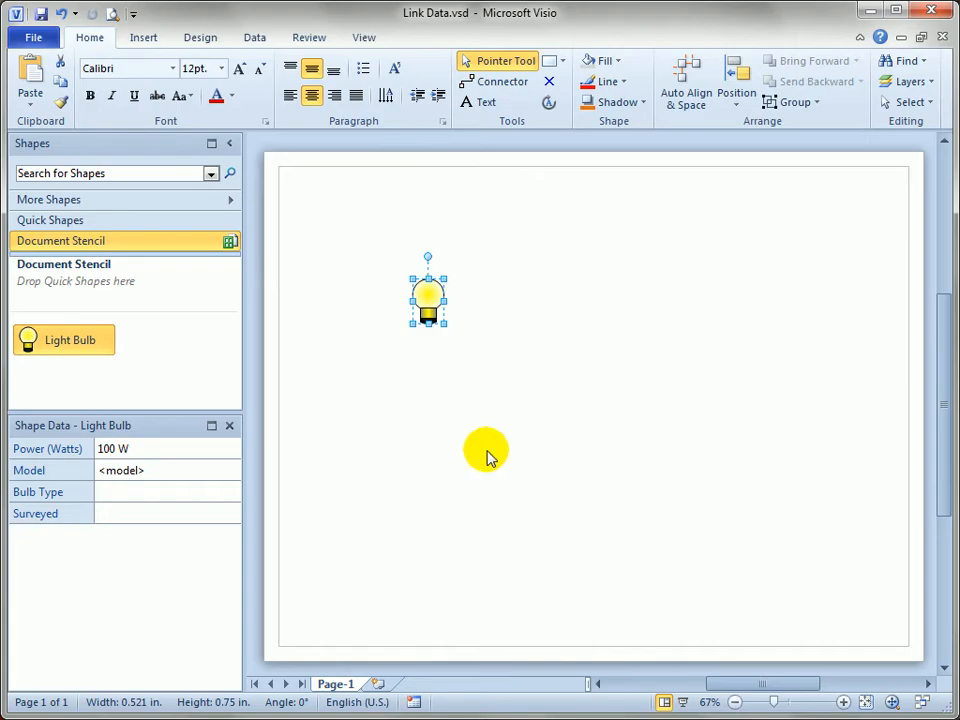
click(487, 452)
click(507, 383)
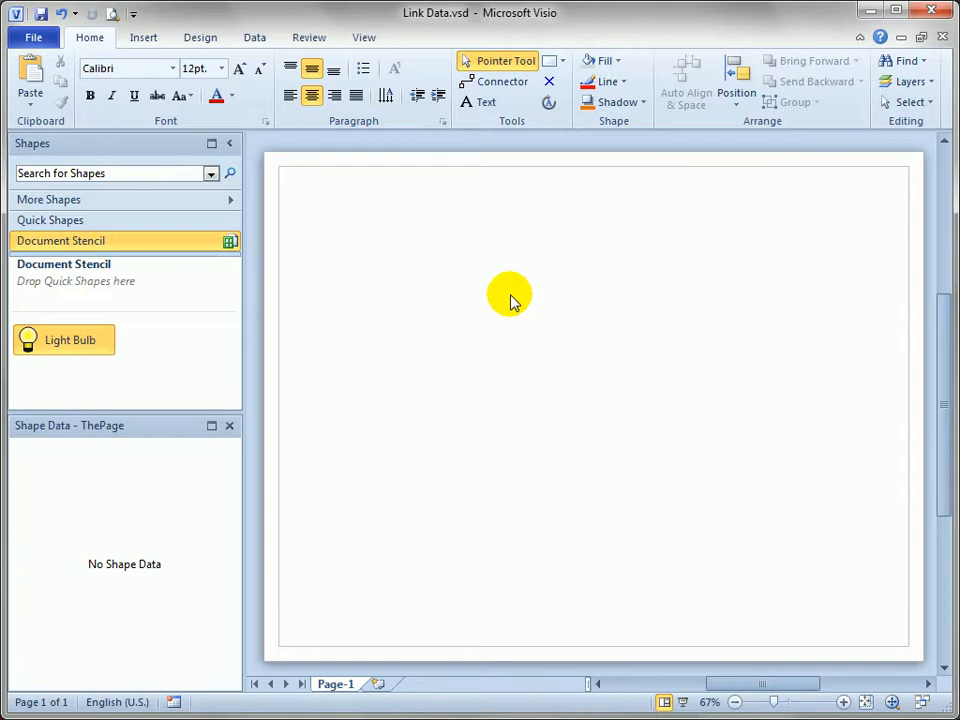
Start linking data to shapes, using the Excel workbook Light Bulb Data.xlsx from the Videos\Ch07 folder as the source.
click(253, 38)
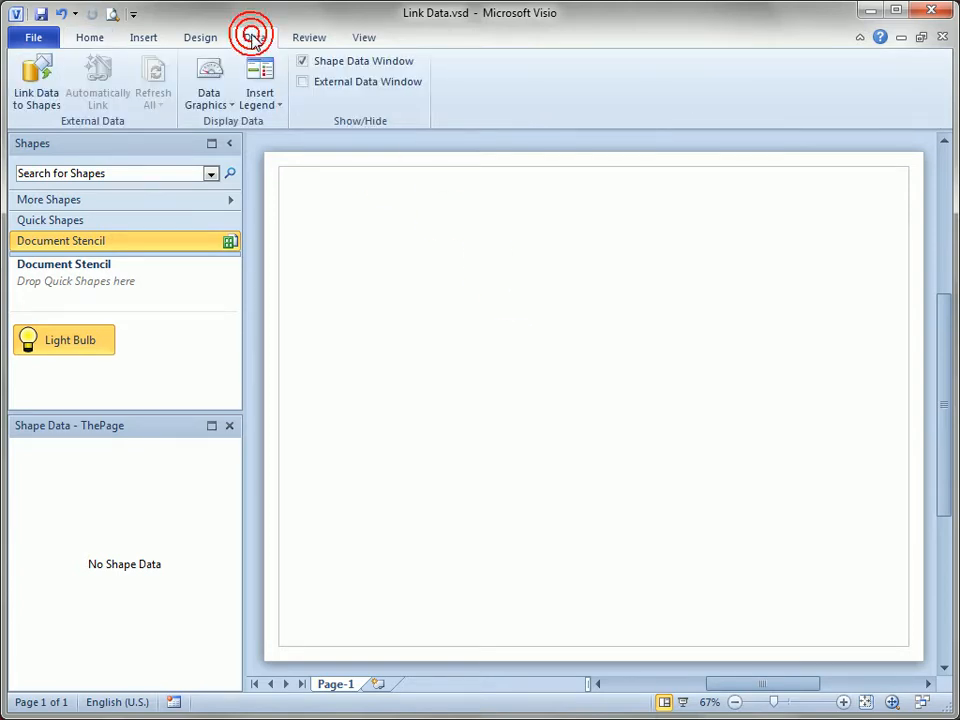
click(38, 84)
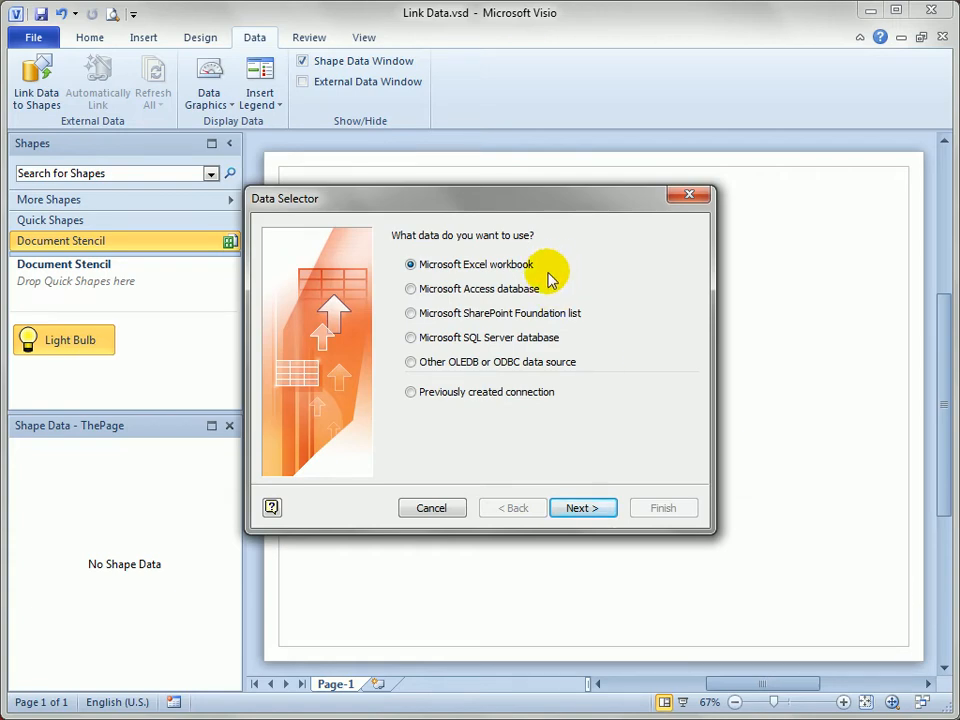
click(586, 509)
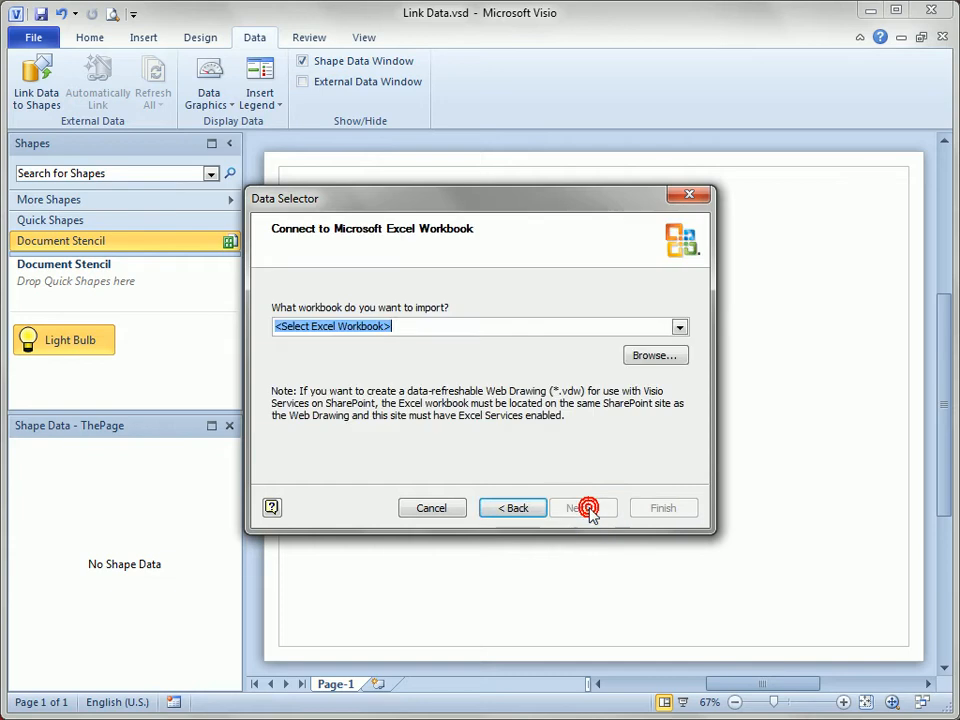
click(679, 327)
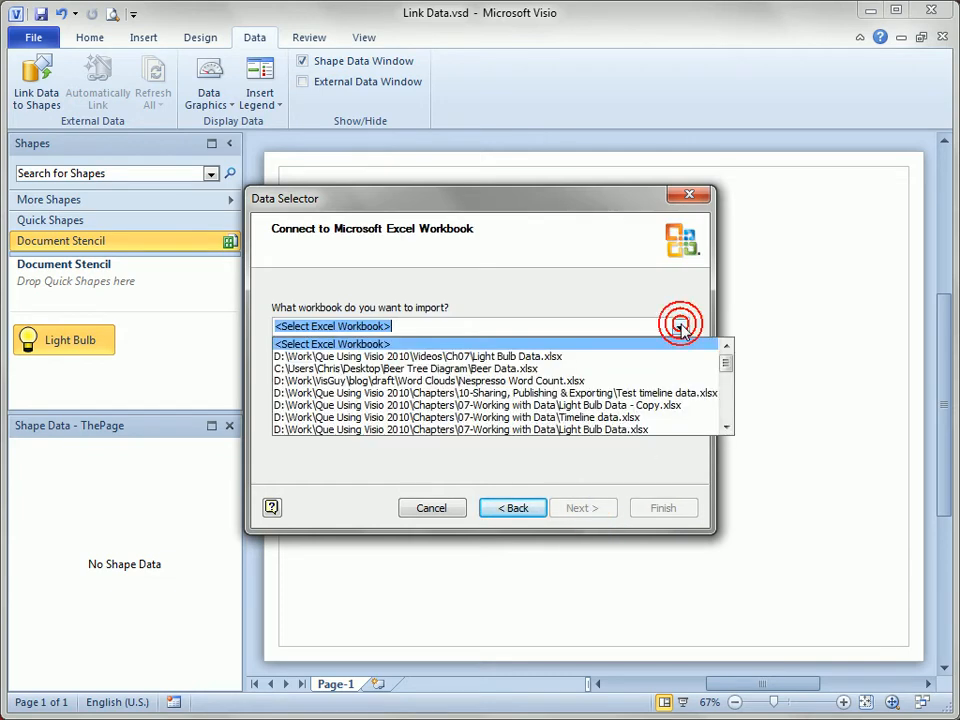
click(546, 358)
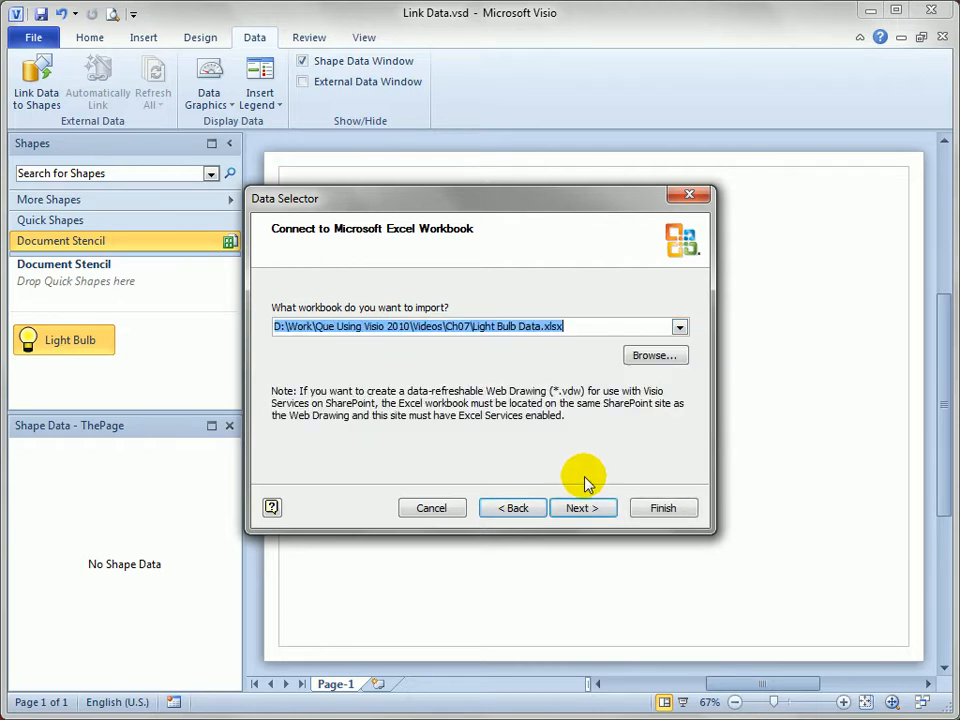
click(584, 508)
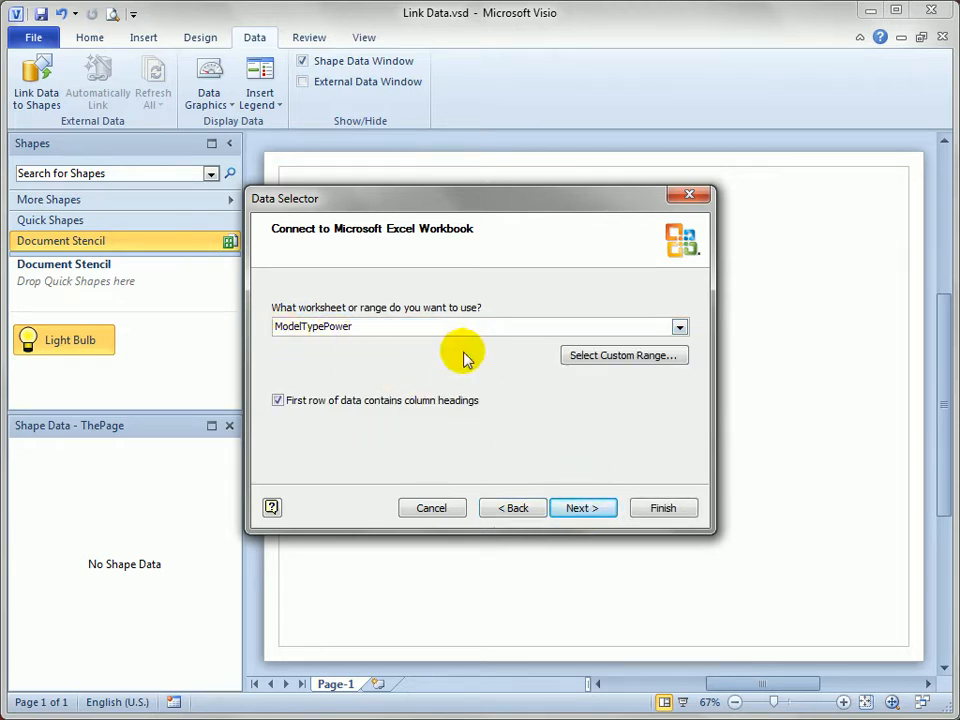
Use worksheet Sheet1$ with column headings in its first row, and include all columns and all data rows.
click(679, 327)
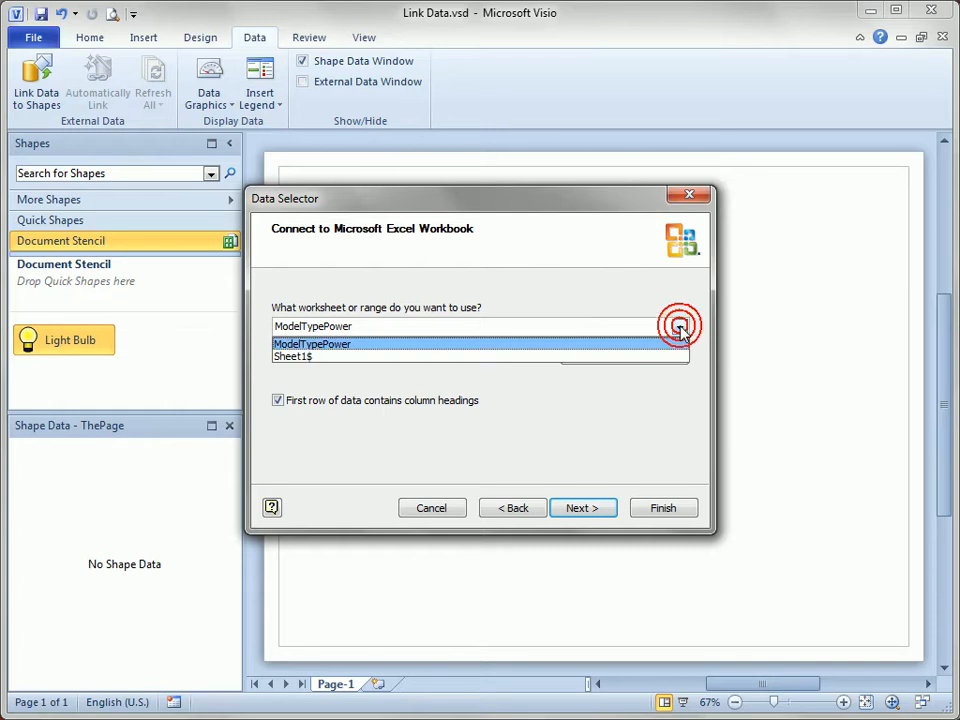
click(289, 357)
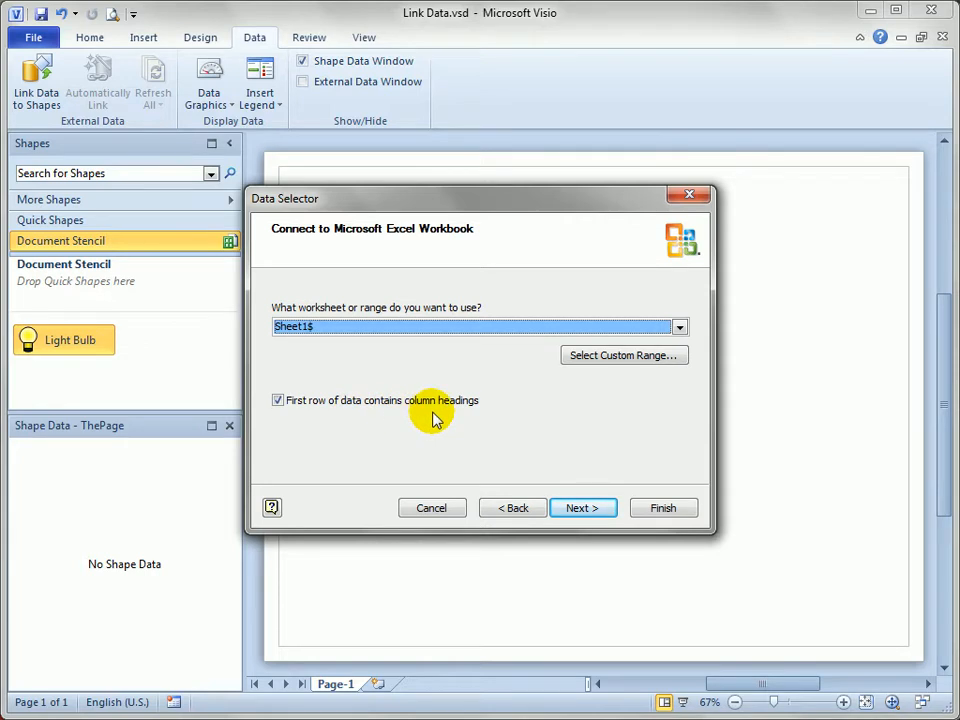
click(581, 508)
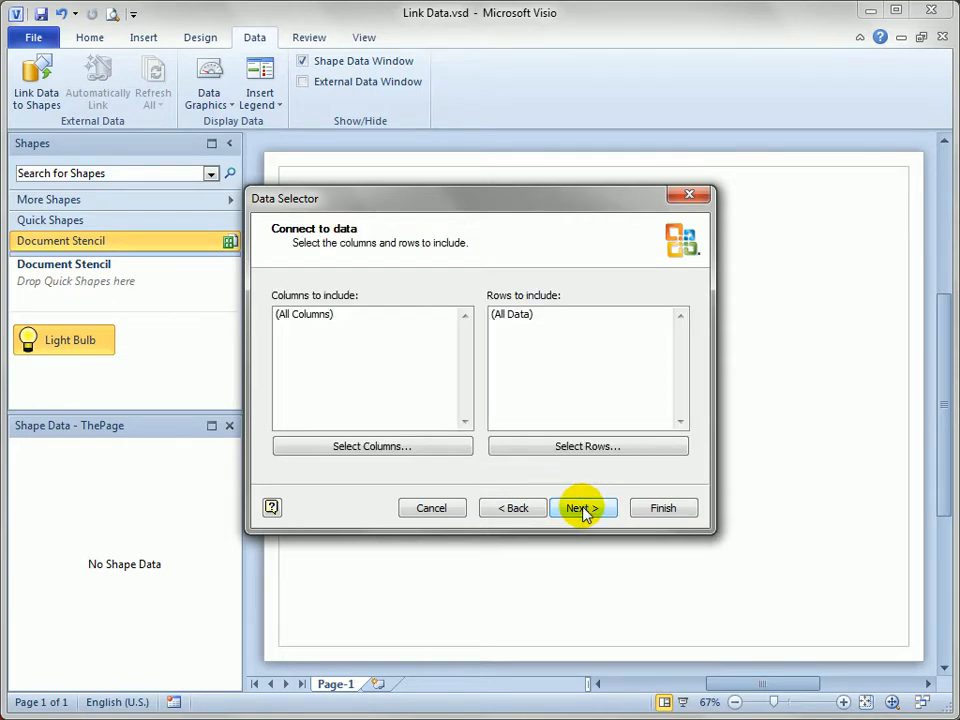
click(392, 440)
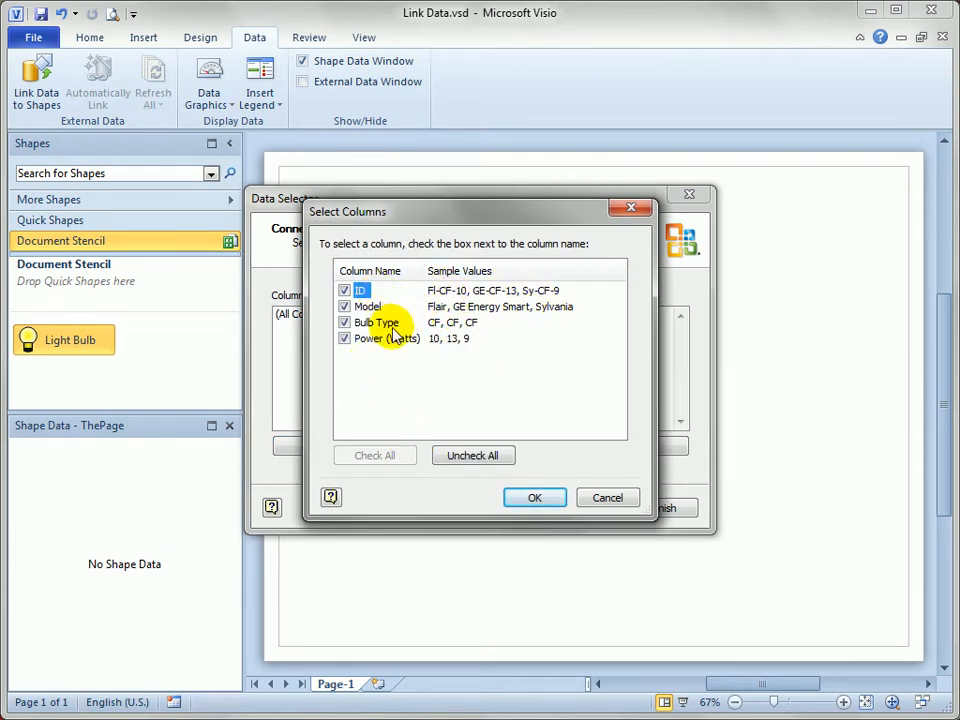
click(544, 508)
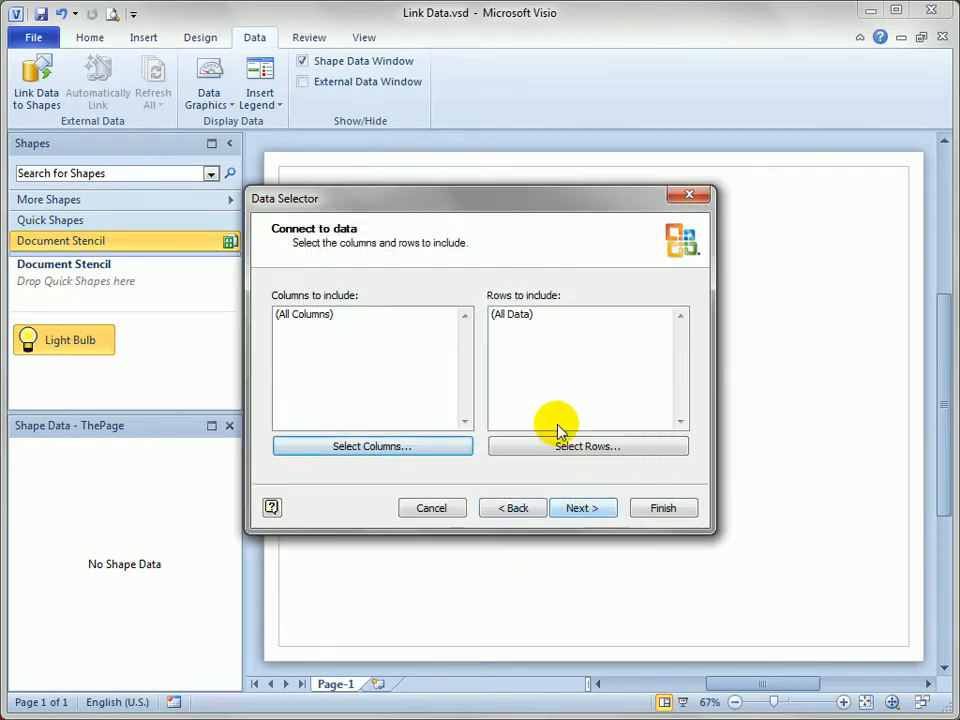
click(588, 508)
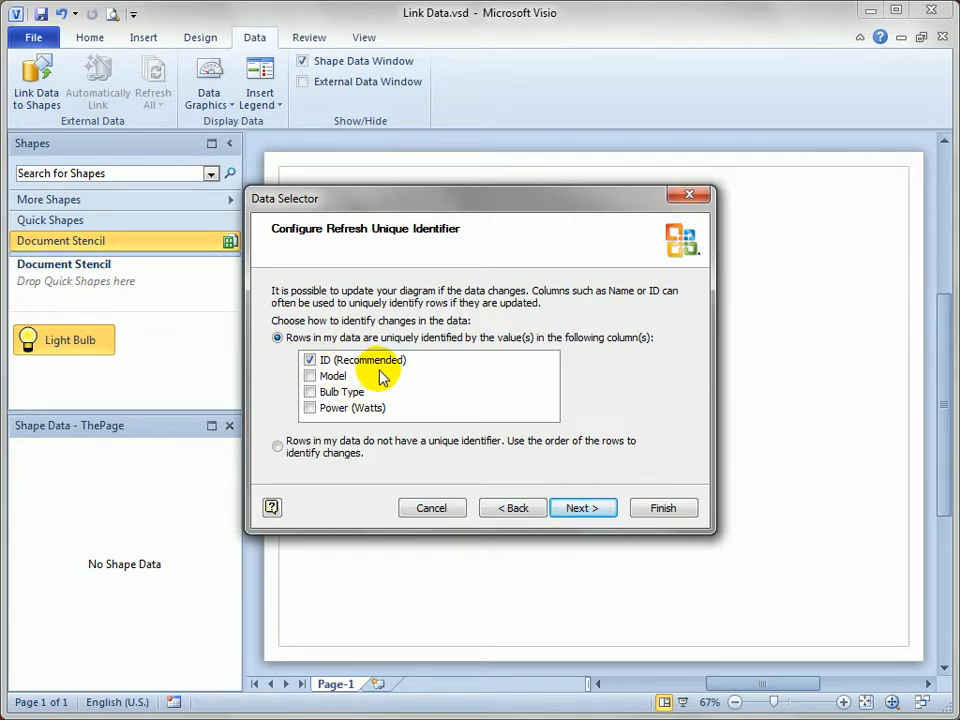
Accept the ID column as the unique row identifier and finish the data import.
click(588, 509)
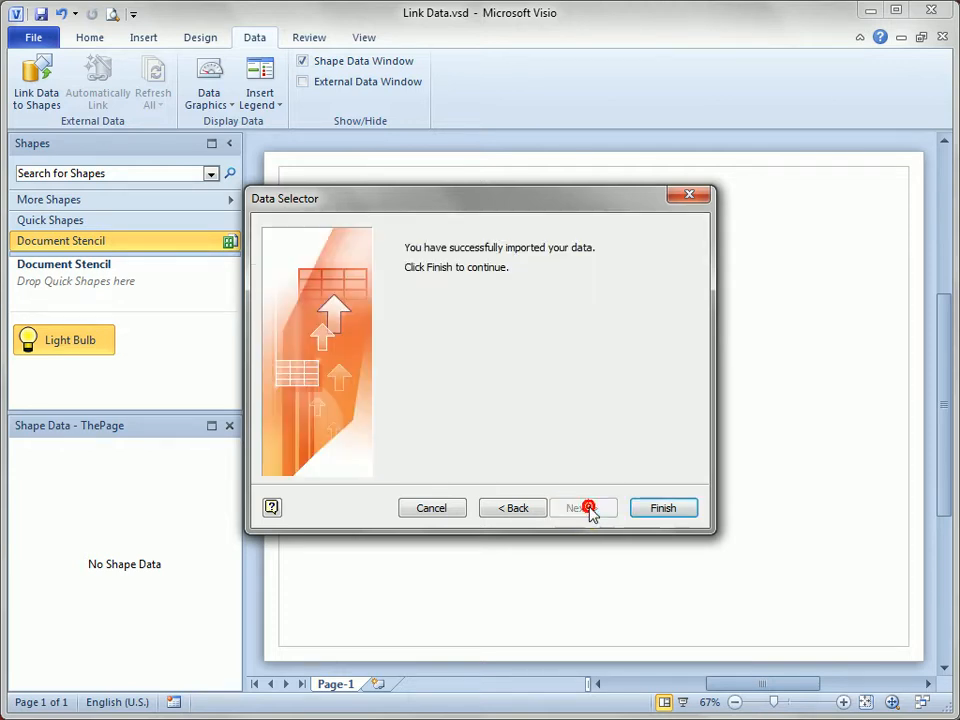
click(665, 508)
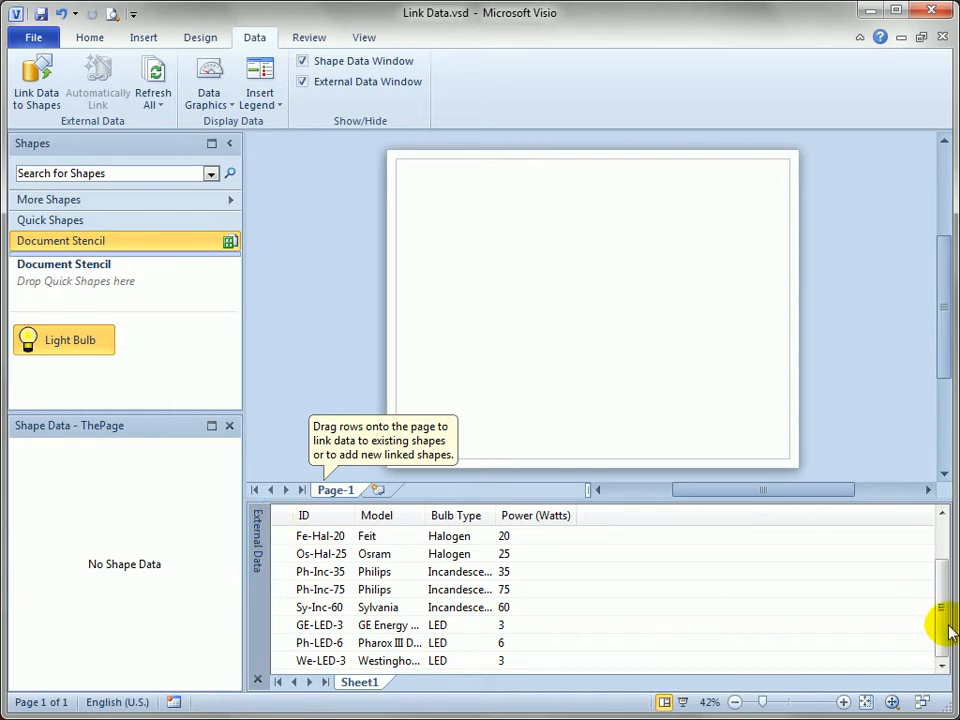
mouse_move(950, 630)
mouse_down()
mouse_move(936, 626)
mouse_move(941, 540)
mouse_move(936, 574)
mouse_move(955, 670)
mouse_move(958, 625)
mouse_up()
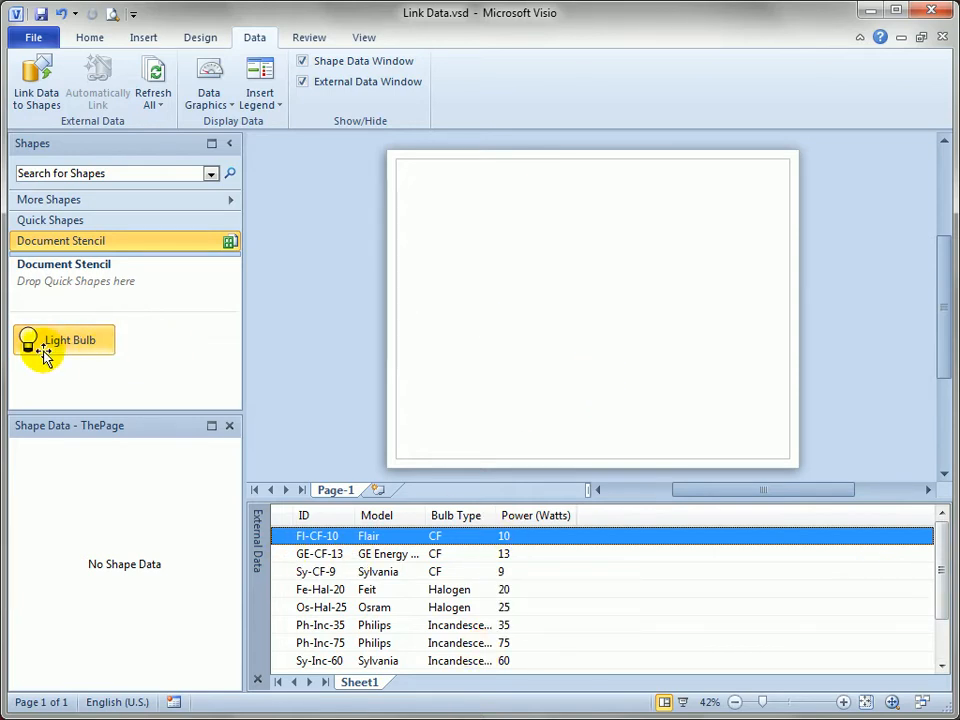
Place a Light Bulb shape on the left half of the page and link the Fl-CF-10 data row to it.
drag(45, 342, 480, 341)
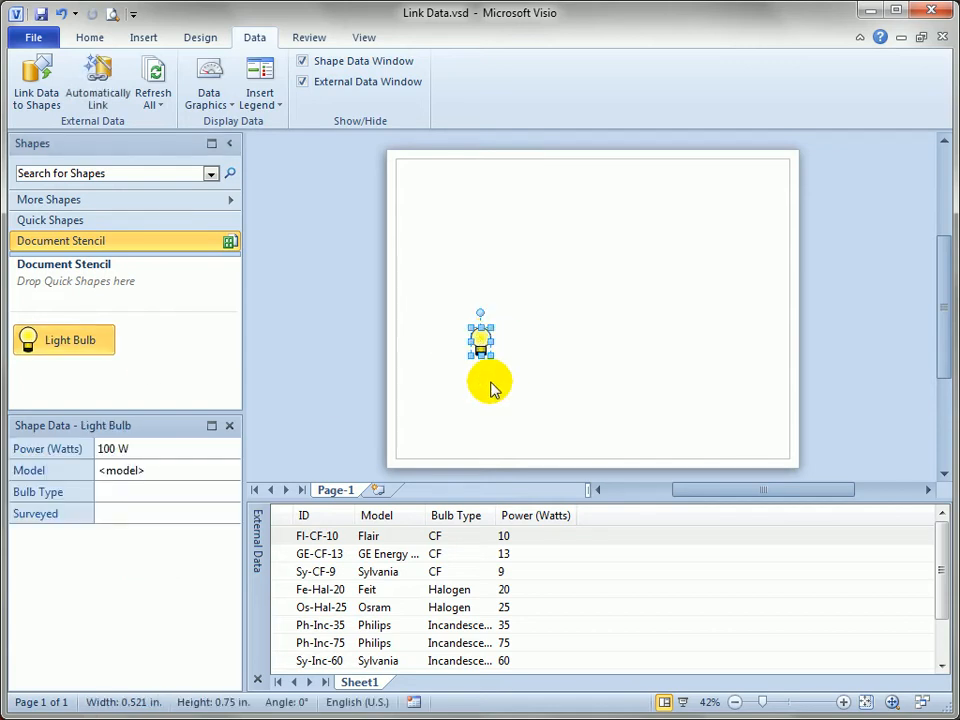
ctrl+shift+click(489, 334)
click(574, 418)
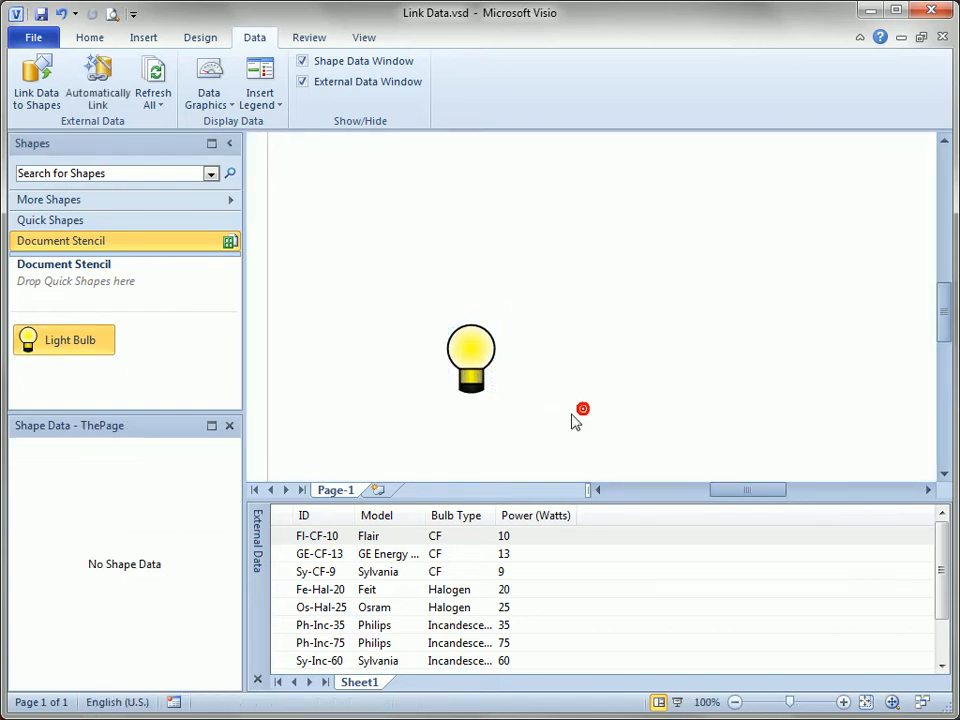
drag(304, 536, 478, 355)
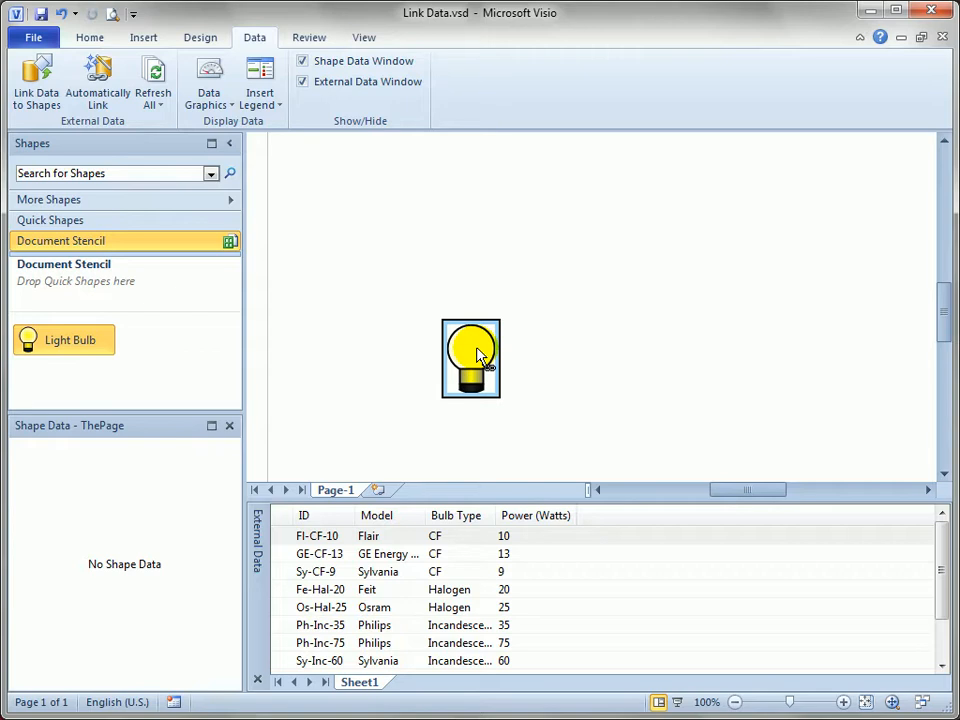
mouse_move(478, 355)
mouse_down()
mouse_move(553, 399)
mouse_move(478, 358)
mouse_up()
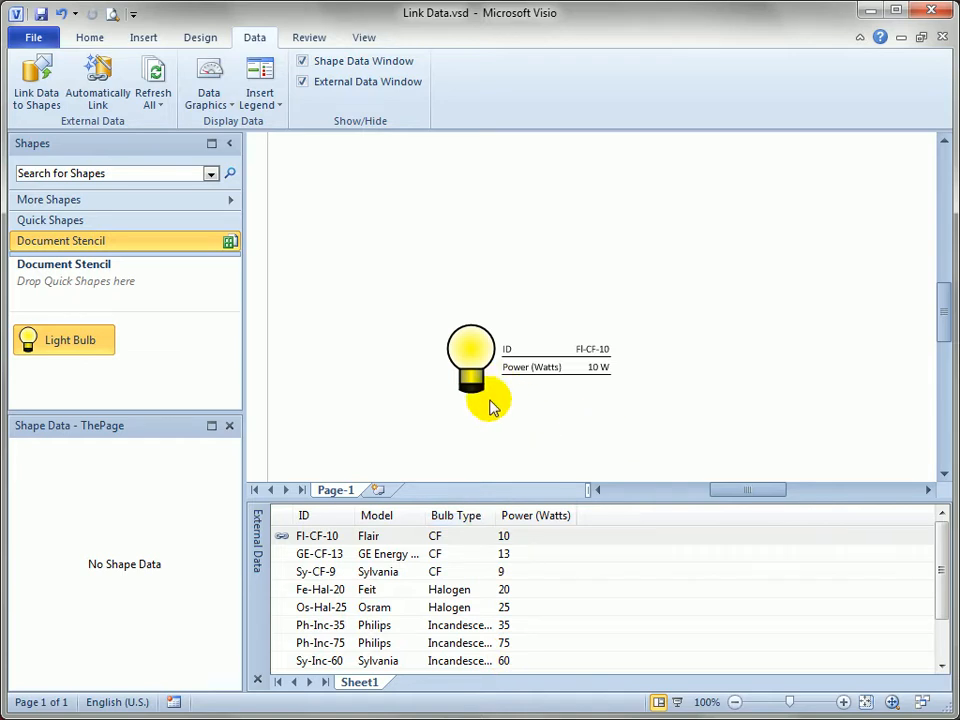
Inspect the linked light bulb's shape data, including its ID field.
click(467, 343)
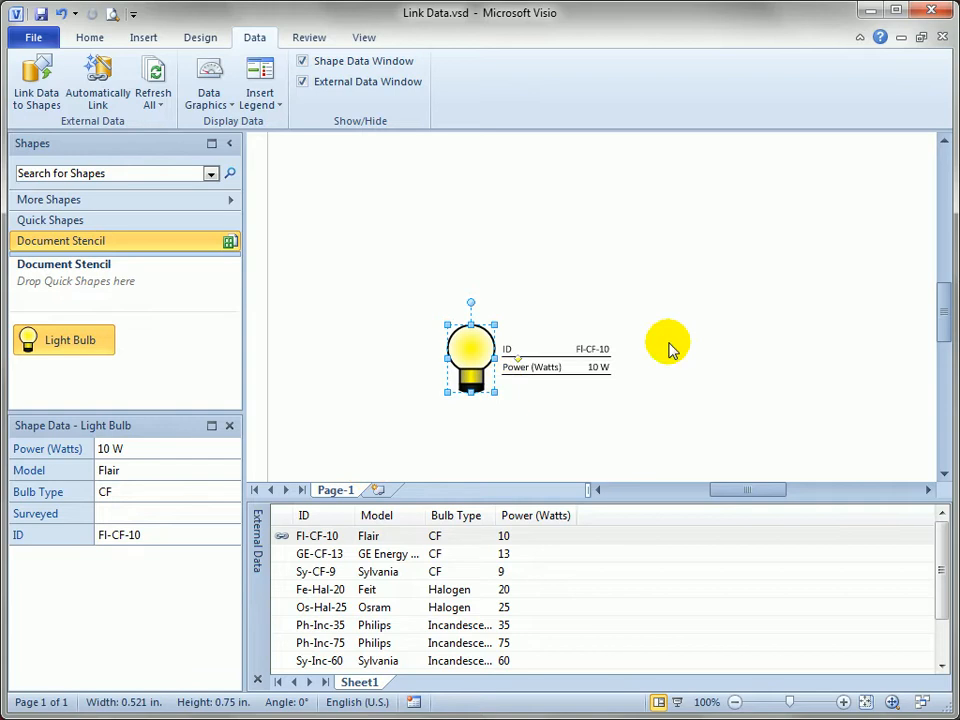
click(152, 534)
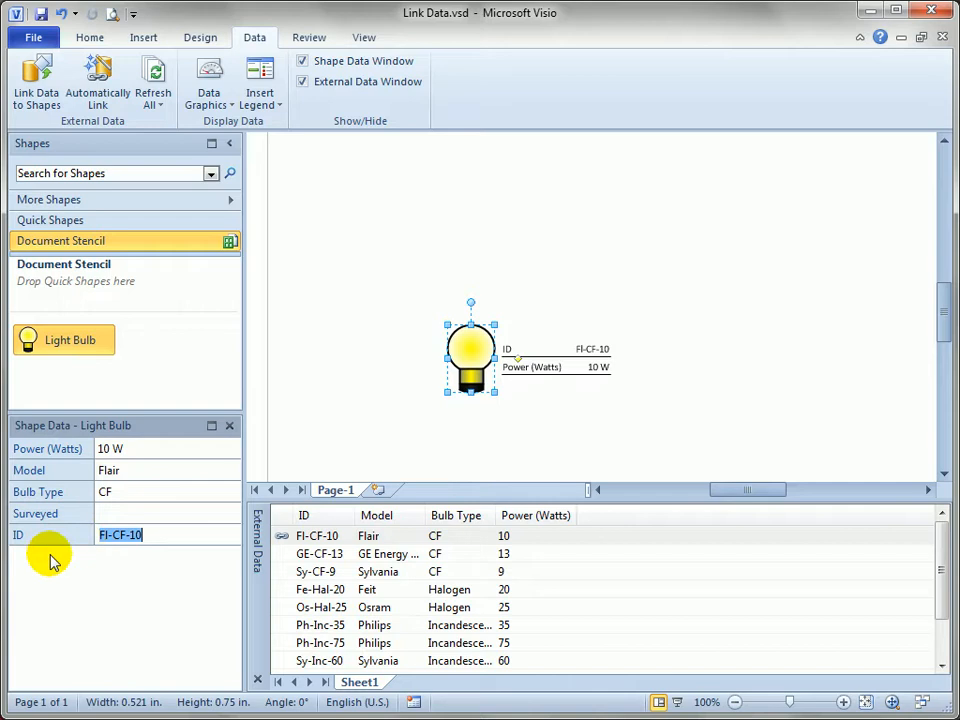
click(343, 427)
Add a second, unlinked Light Bulb to compare its shape data fields with the linked bulb's, and delete it.
drag(68, 340, 368, 255)
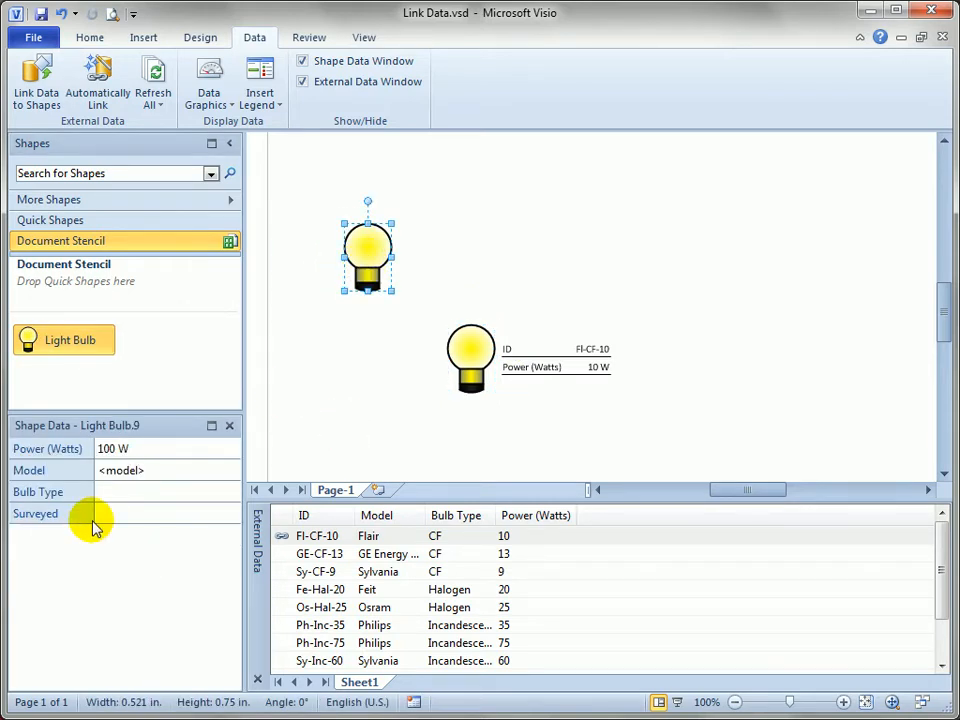
click(480, 342)
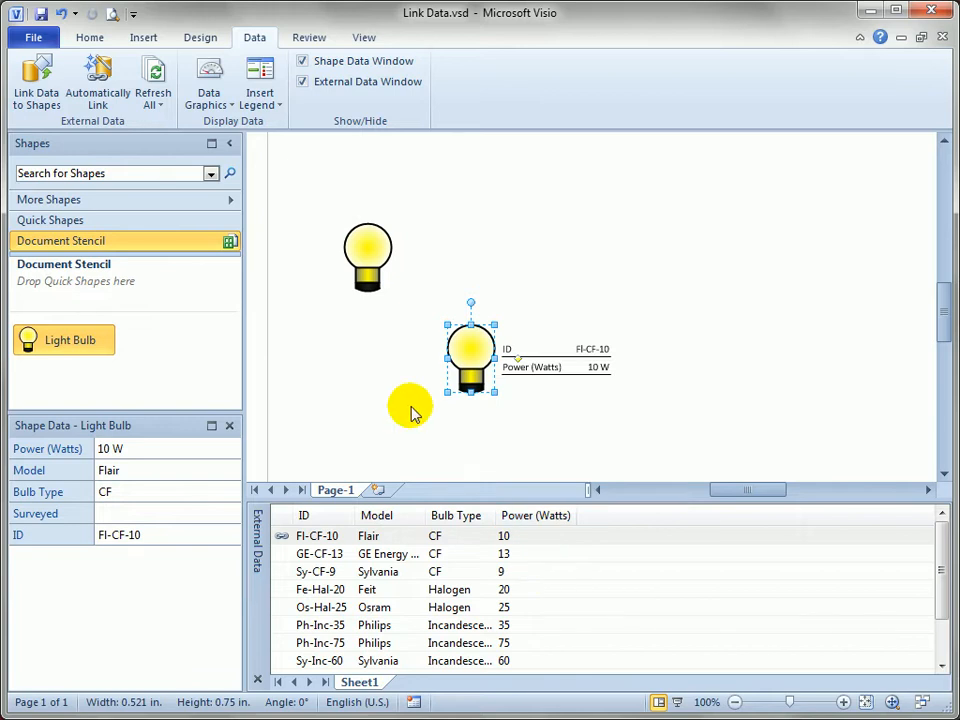
click(373, 254)
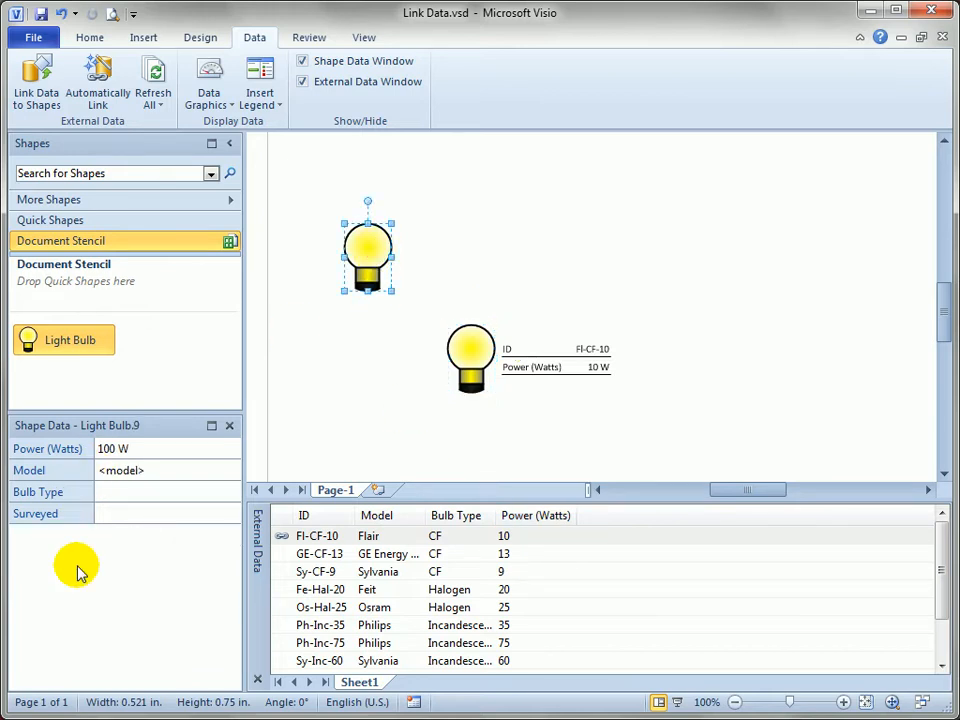
click(401, 390)
click(463, 347)
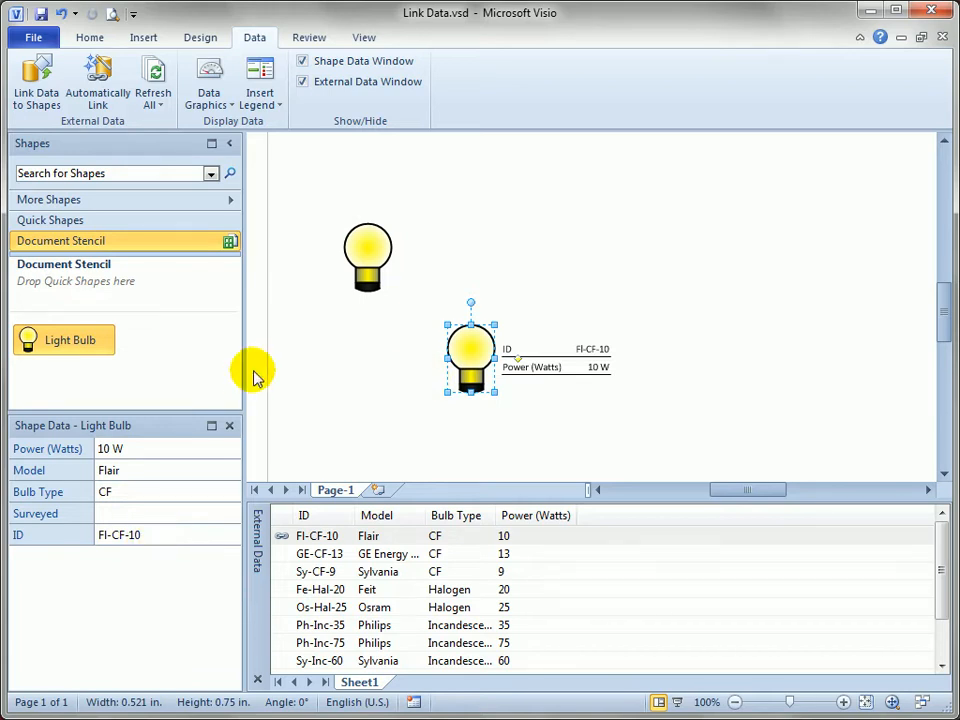
click(365, 264)
key(Delete)
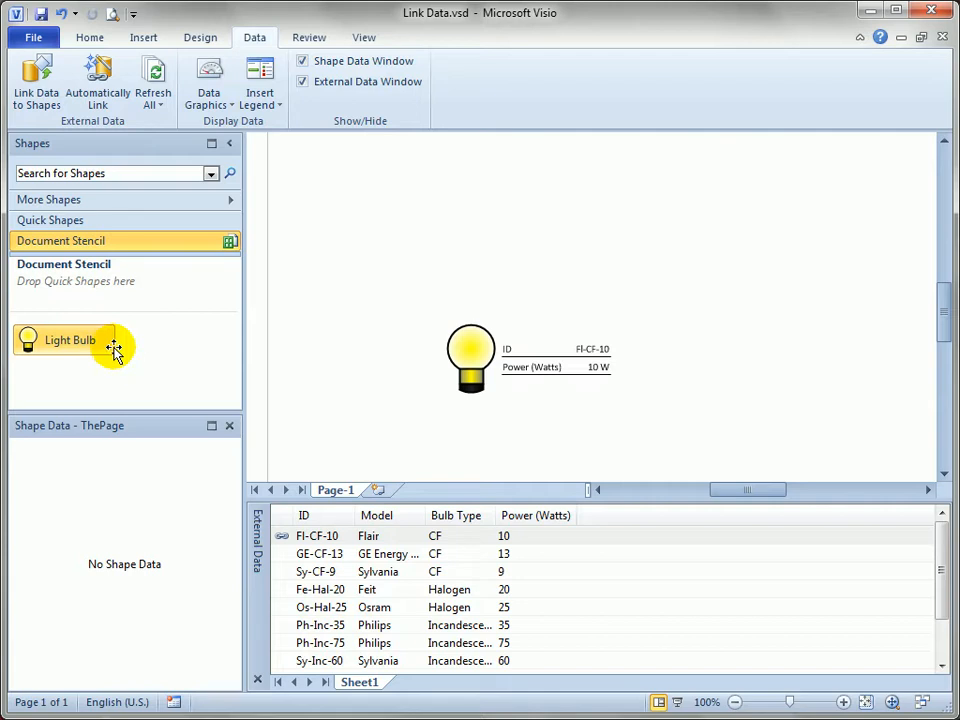
Add a Light Bulb linked to the Ph-Inc-35 row on the page's right half, and replace the Fl-CF-10 bulb's link with the GE-CF-13 row.
click(32, 343)
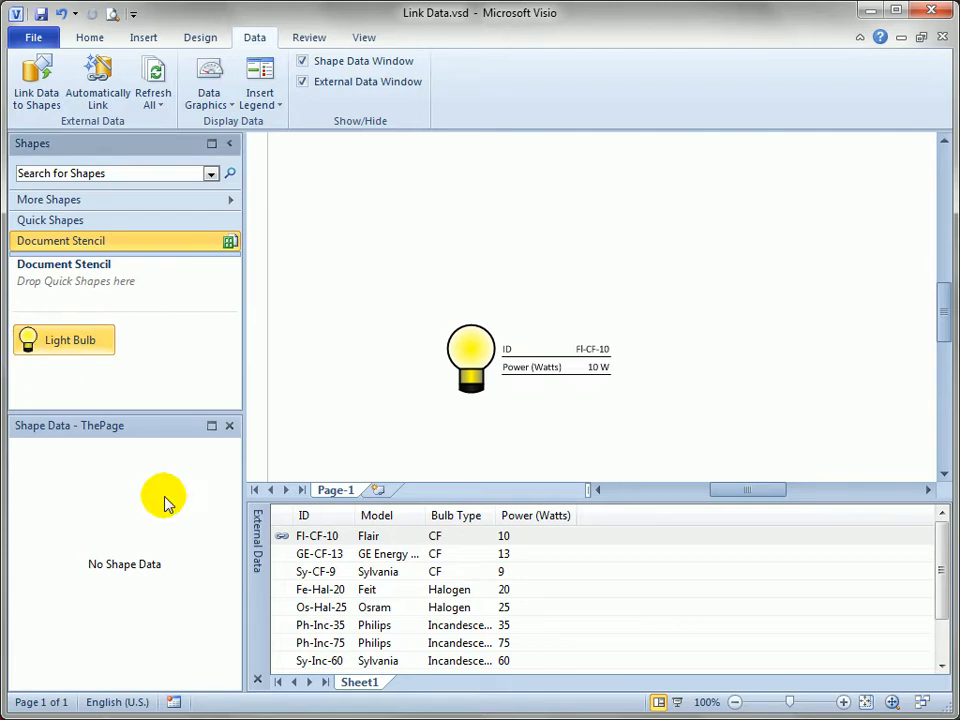
drag(310, 625, 707, 278)
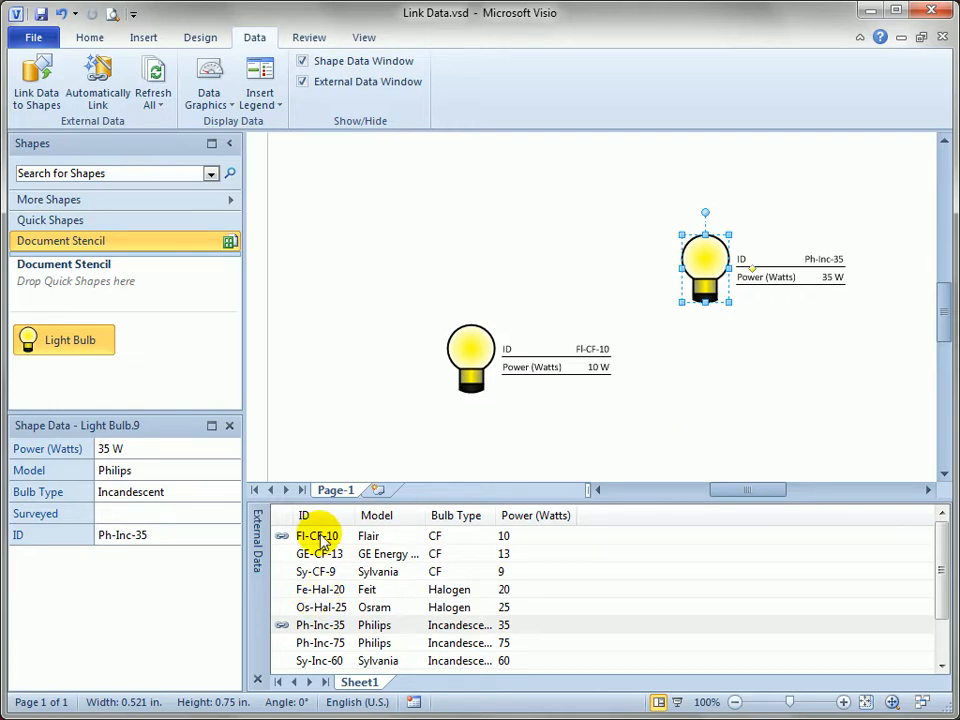
drag(313, 553, 485, 361)
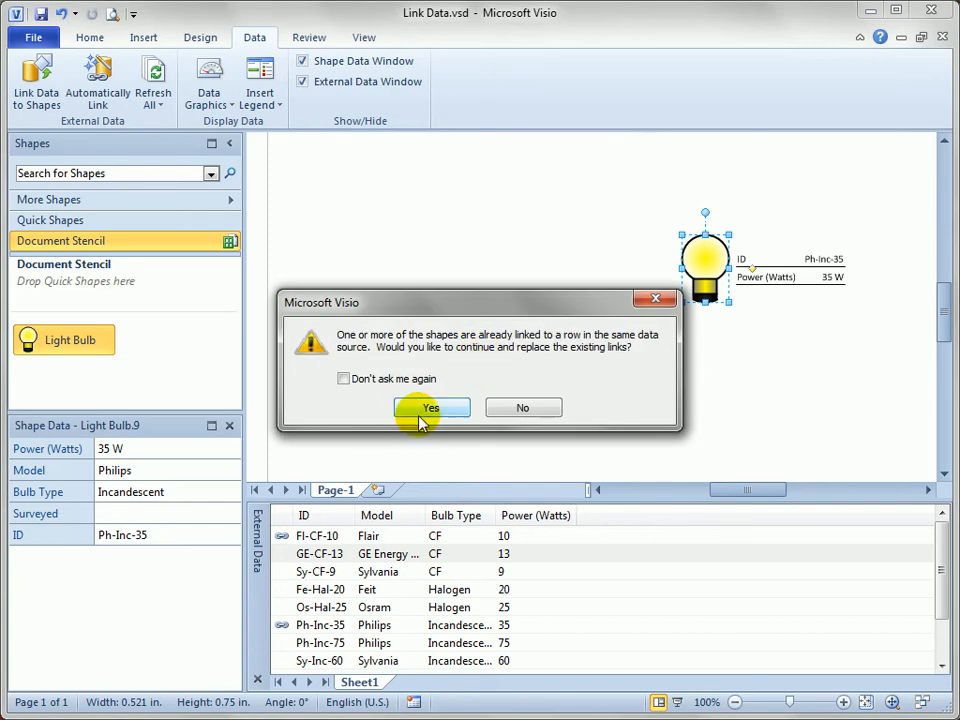
click(430, 410)
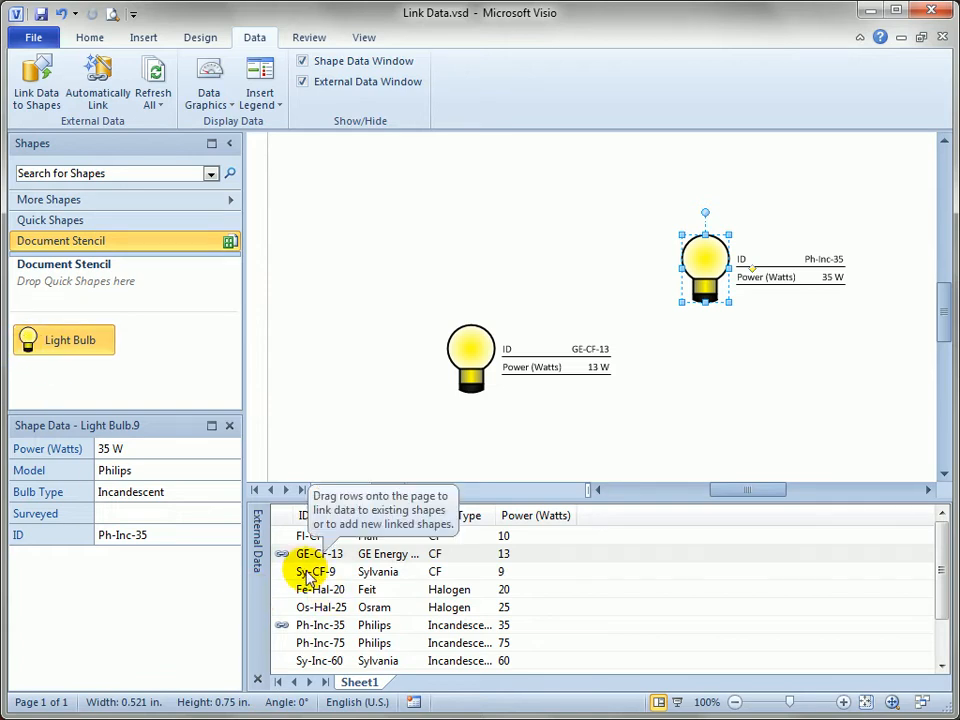
Add linked Light Bulbs for the Sy-CF-9, Fe-Hal-20, Os-Hal-25, Ph-Inc-75 and Sy-Inc-60 rows at the page's upper left, and move the GE-CF-13 bulb clear.
drag(311, 573, 326, 643)
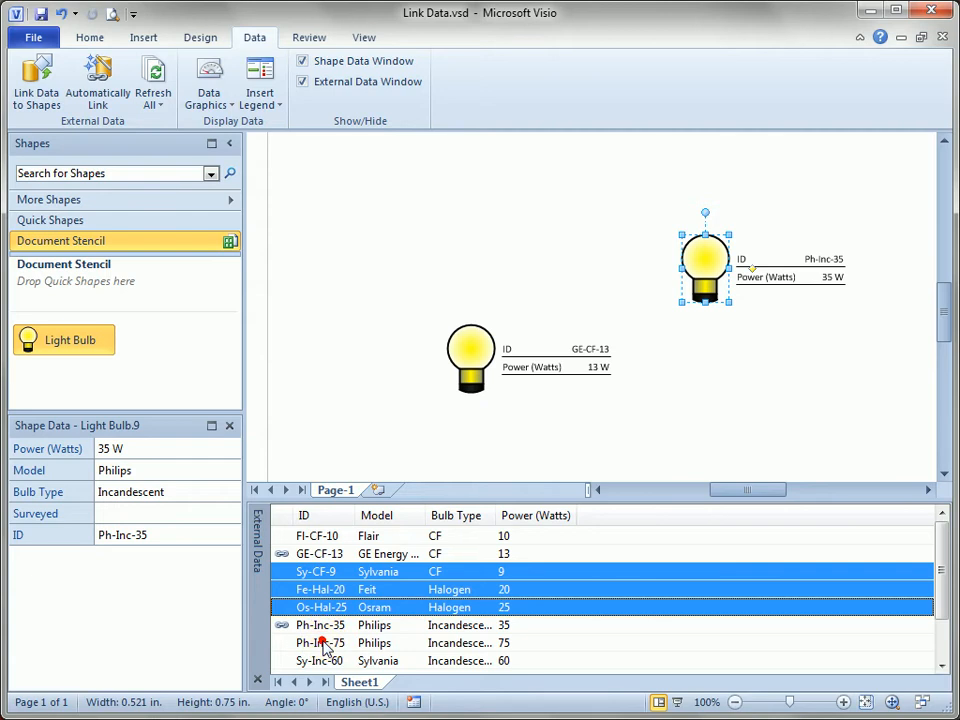
ctrl+click(322, 643)
ctrl+click(318, 661)
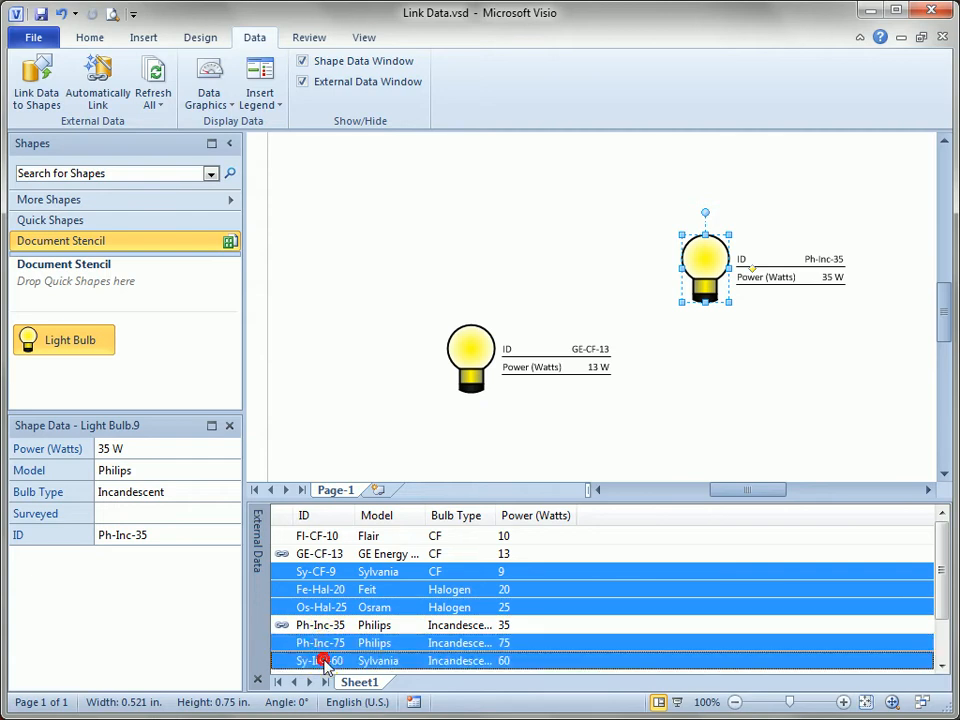
click(35, 345)
drag(274, 568, 322, 200)
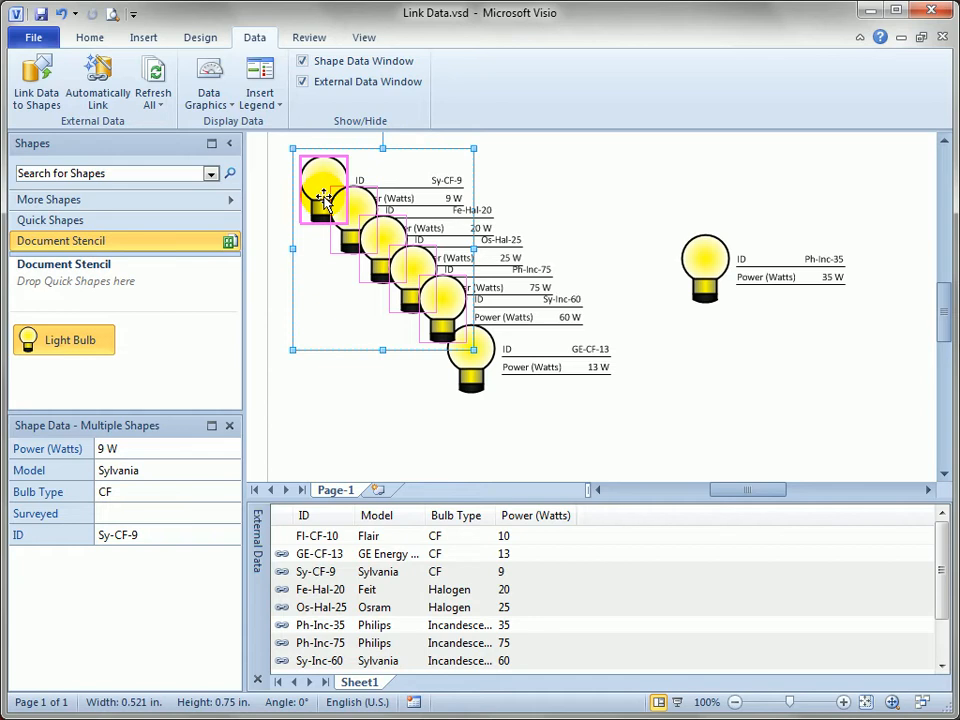
click(432, 456)
drag(478, 372, 554, 448)
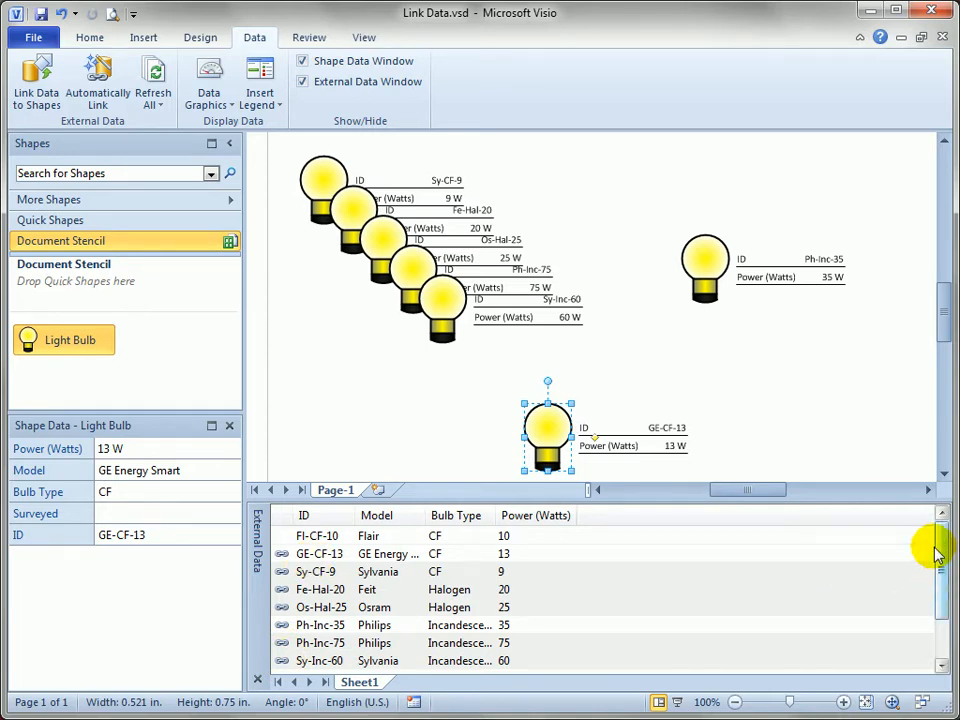
Review which external data rows carry link markers and locate the shape linked to the GE-CF-13 row.
drag(940, 550, 948, 602)
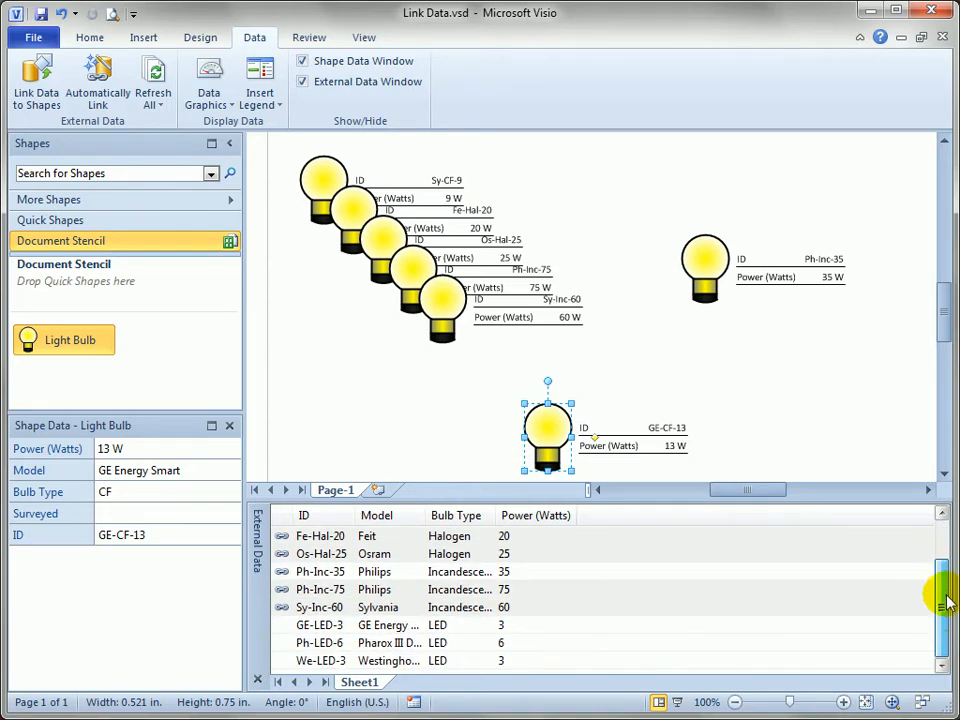
scroll(943, 574, up, 1)
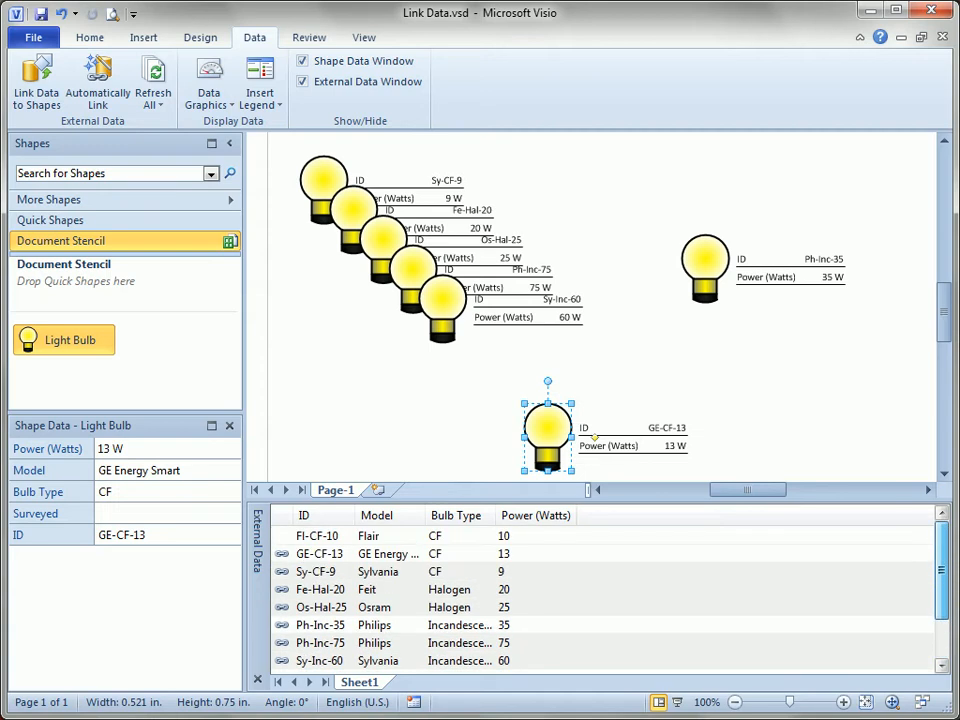
scroll(943, 574, down, 1)
scroll(600, 598, up, 1)
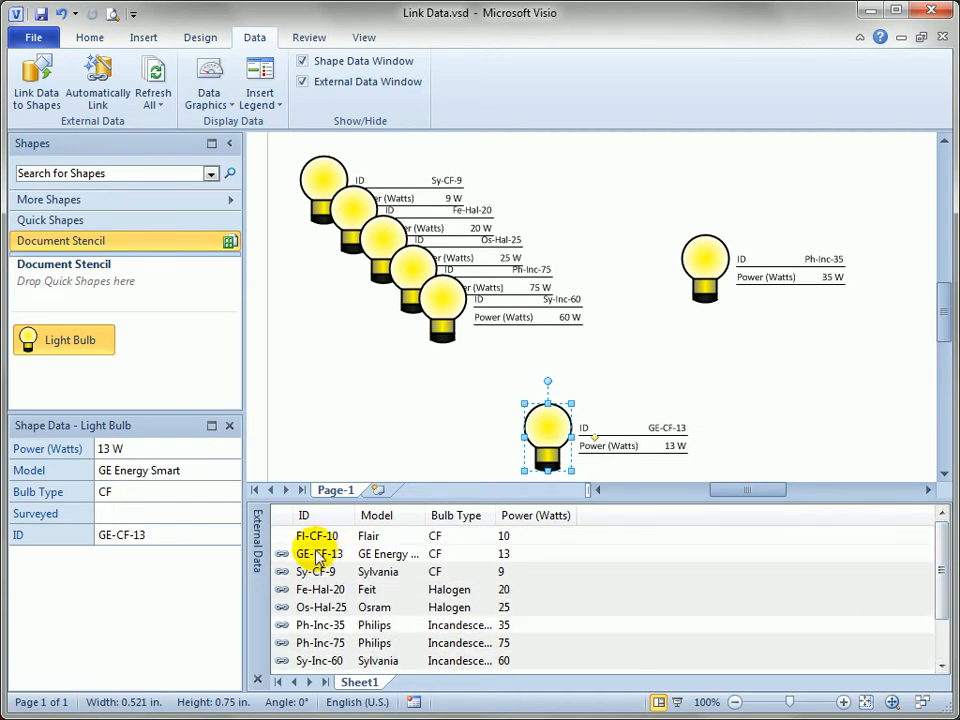
click(320, 554)
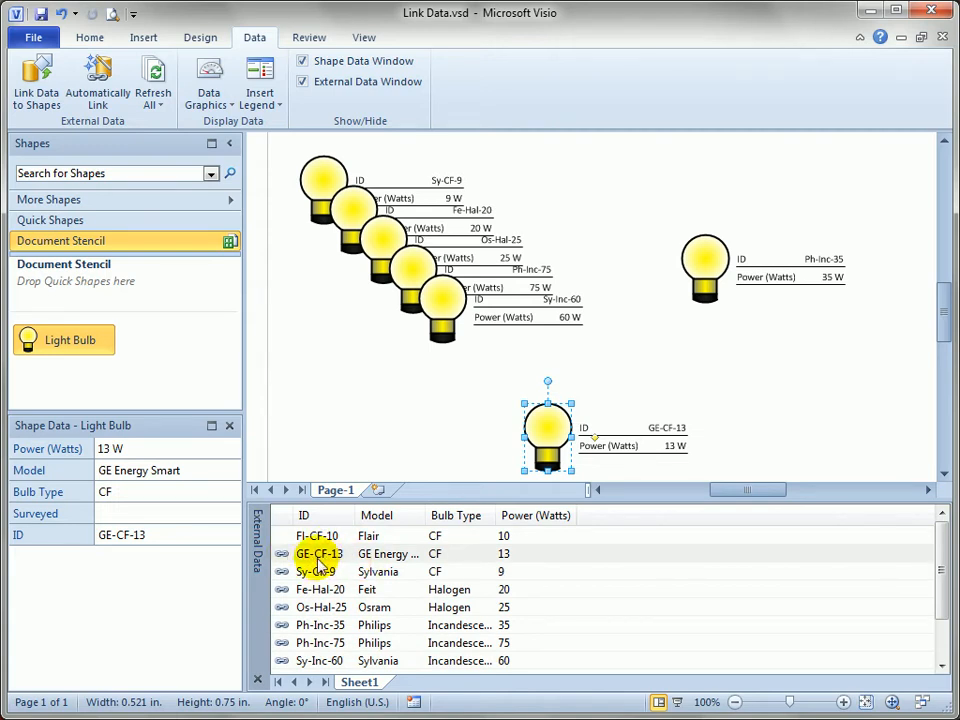
right_click(316, 560)
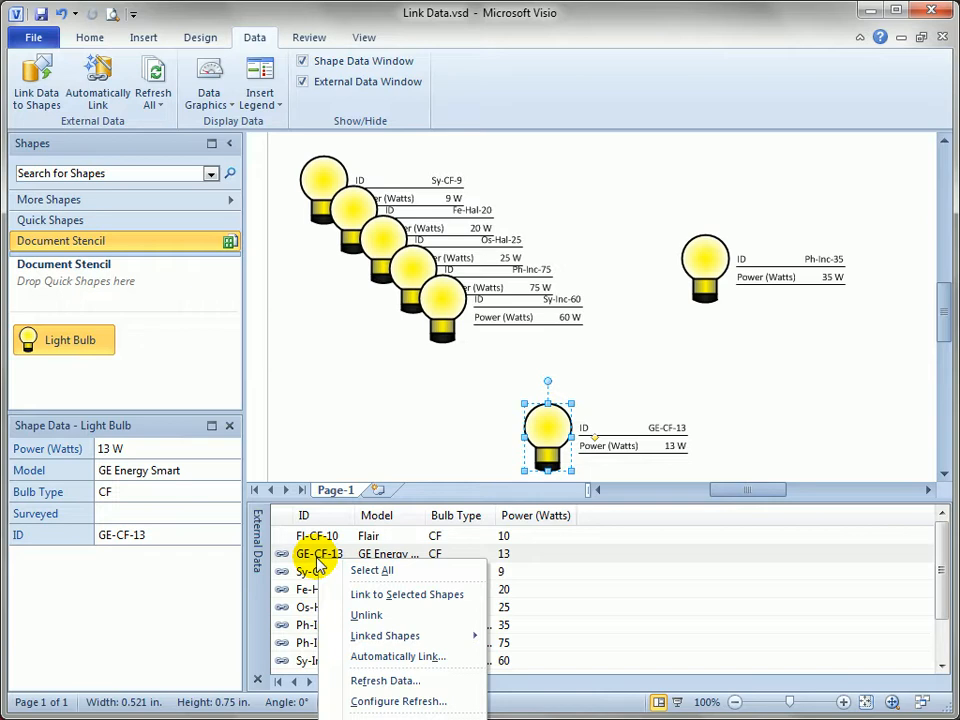
mouse_move(373, 641)
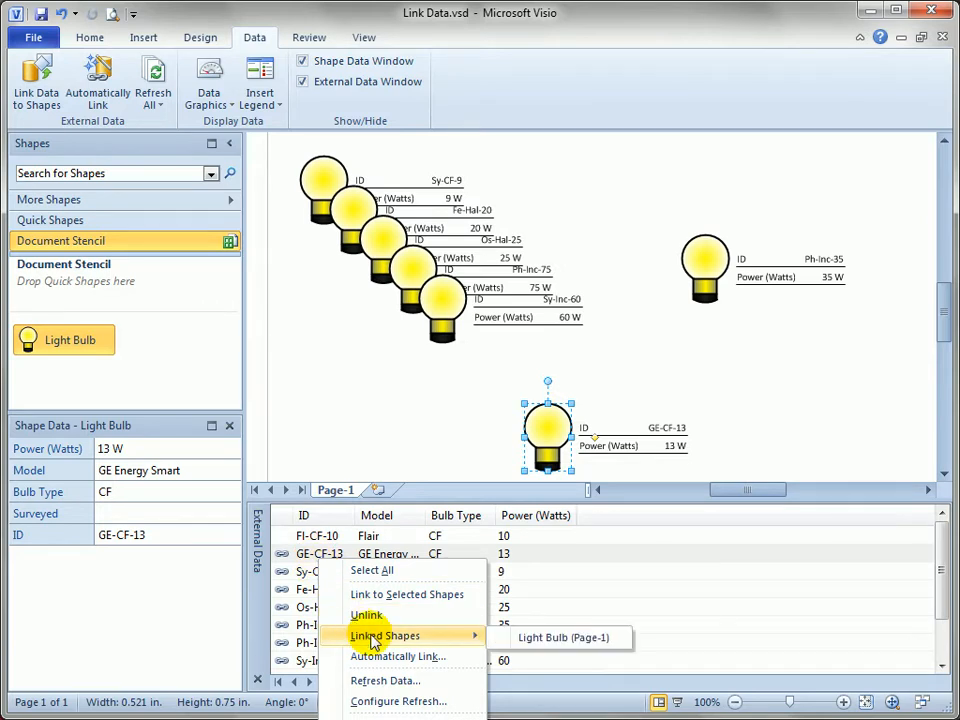
click(557, 643)
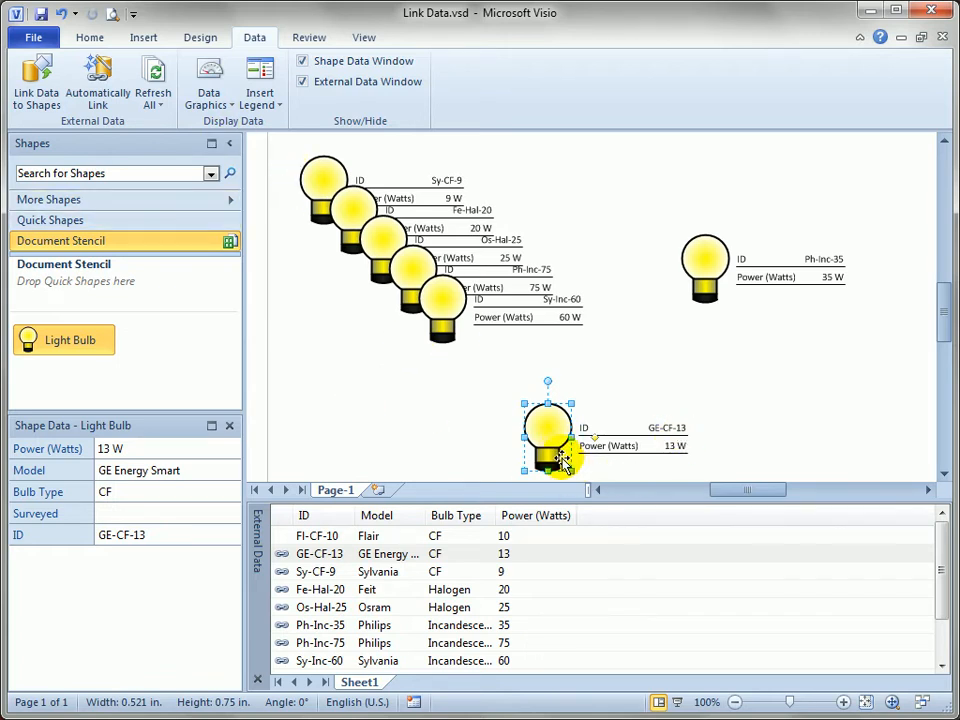
Make two copies of the GE-CF-13 bulb in a horizontal row and locate each copy from the data row's linked shapes.
drag(553, 440, 728, 412)
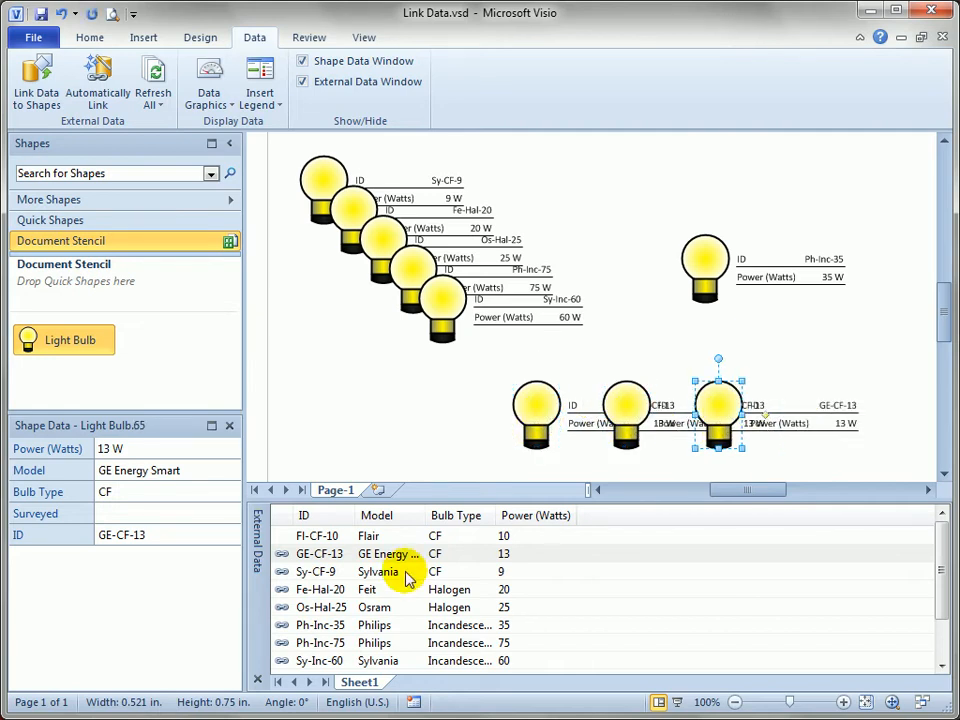
right_click(328, 557)
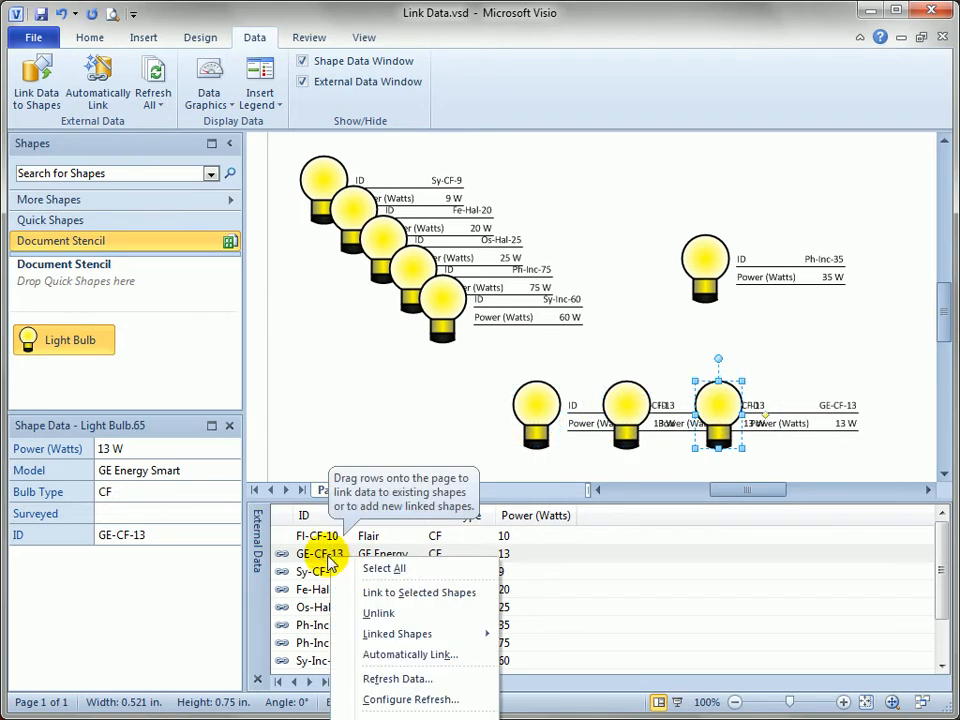
mouse_move(448, 638)
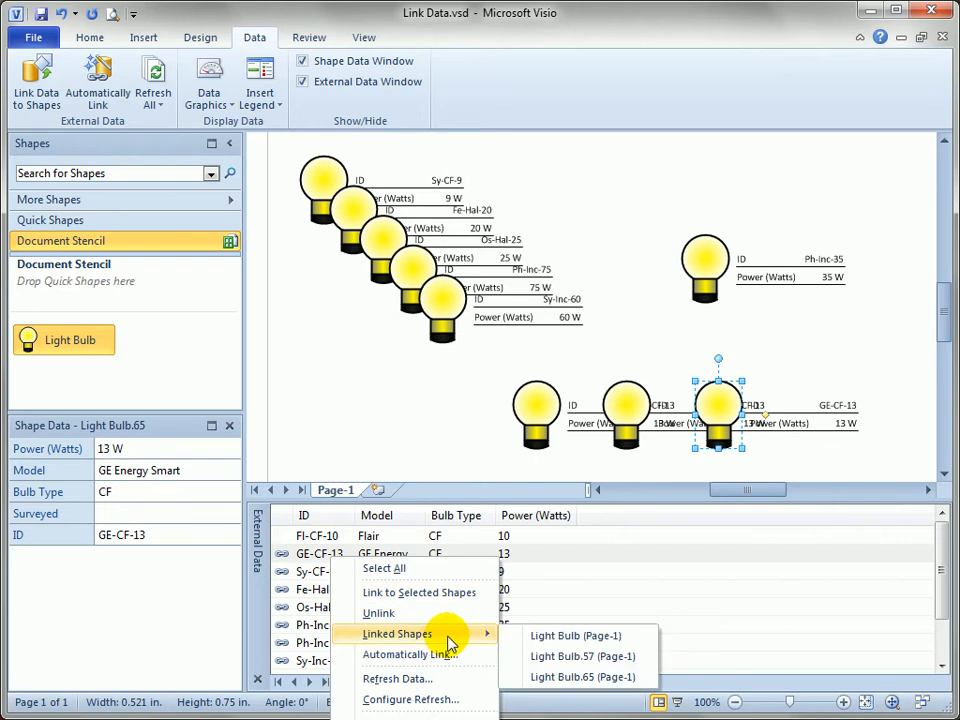
click(563, 657)
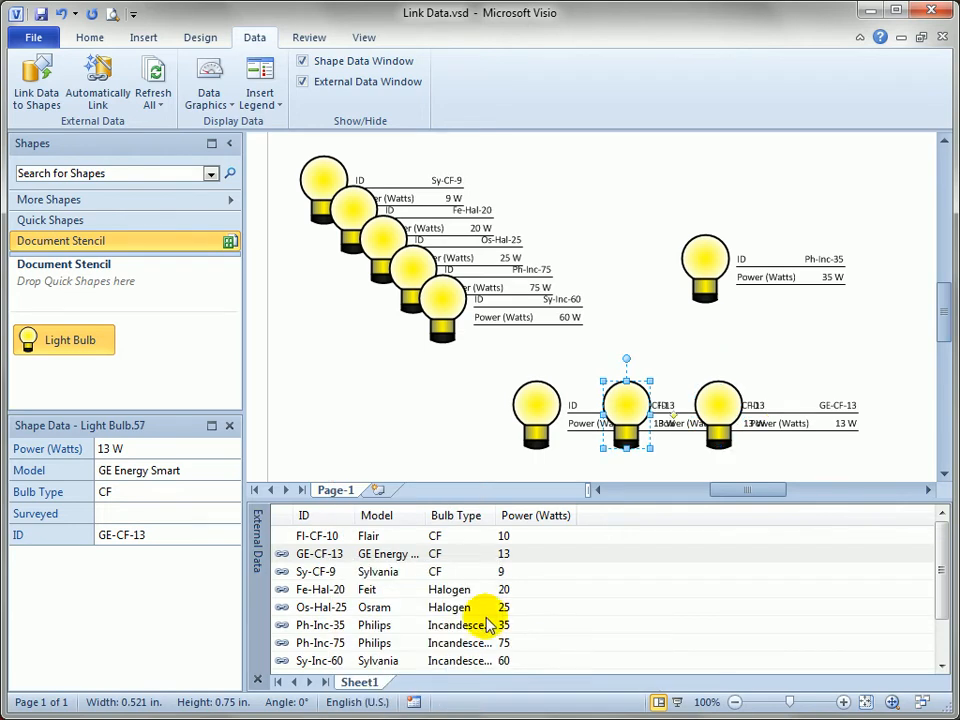
right_click(352, 560)
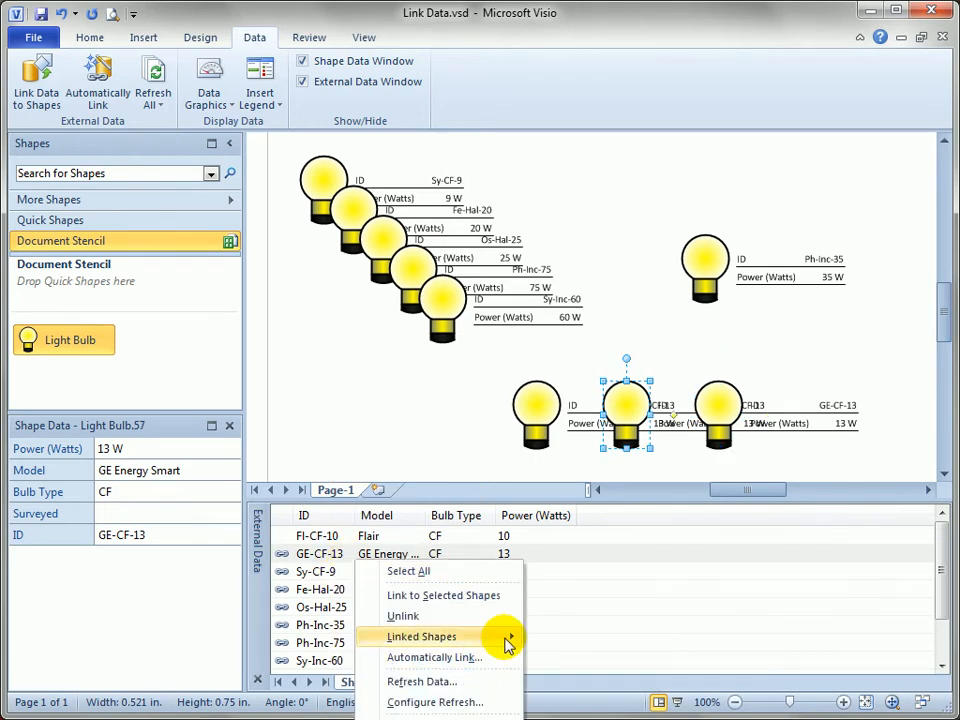
mouse_move(508, 638)
click(592, 682)
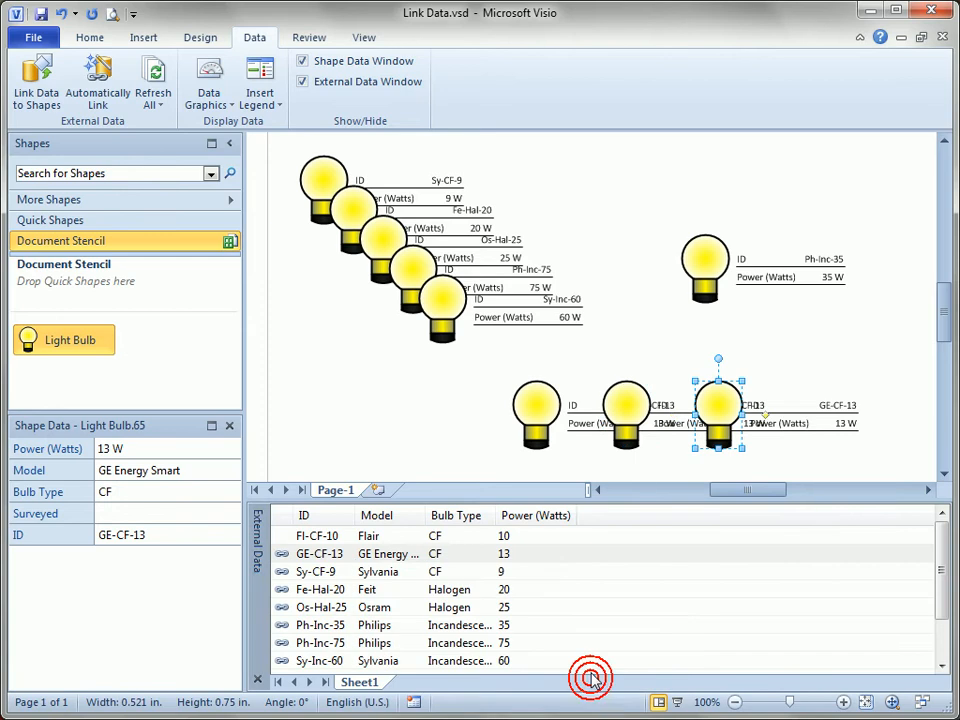
click(480, 390)
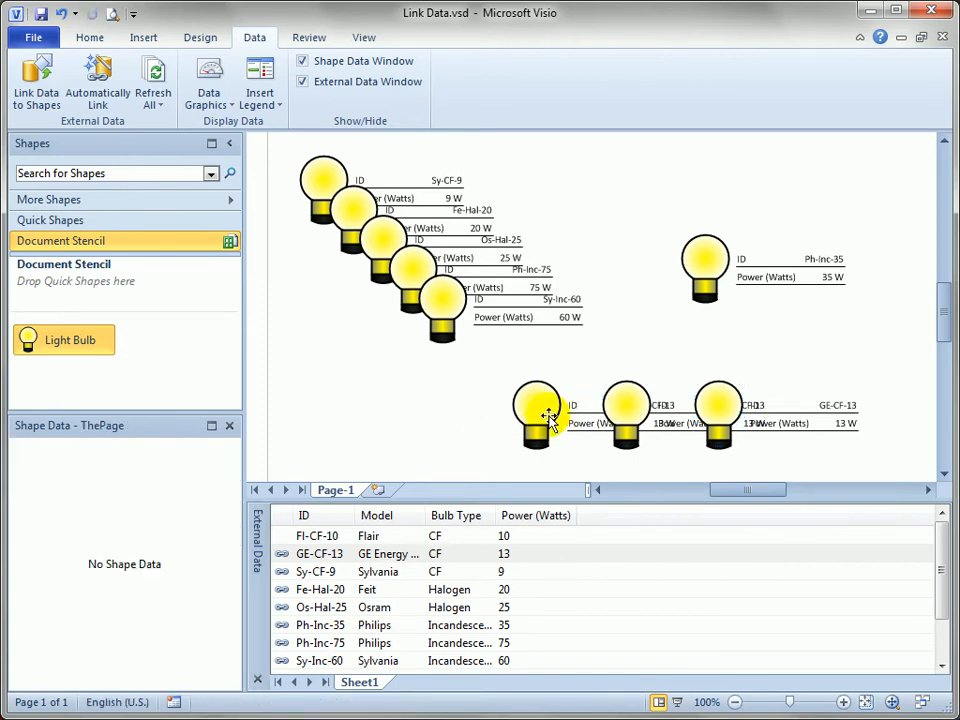
right_click(548, 408)
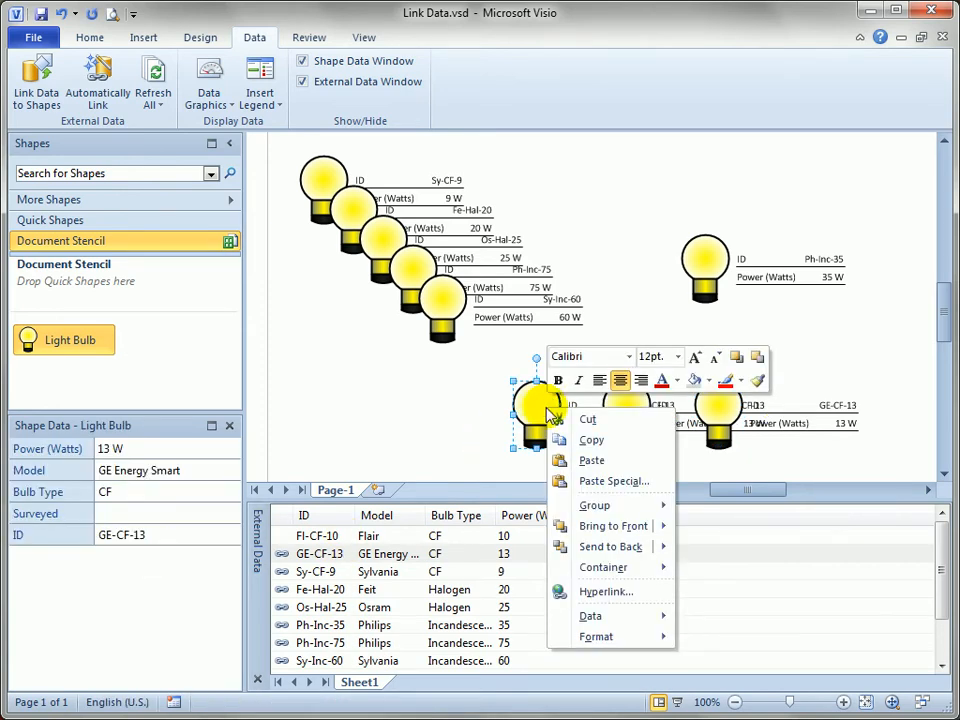
mouse_move(632, 622)
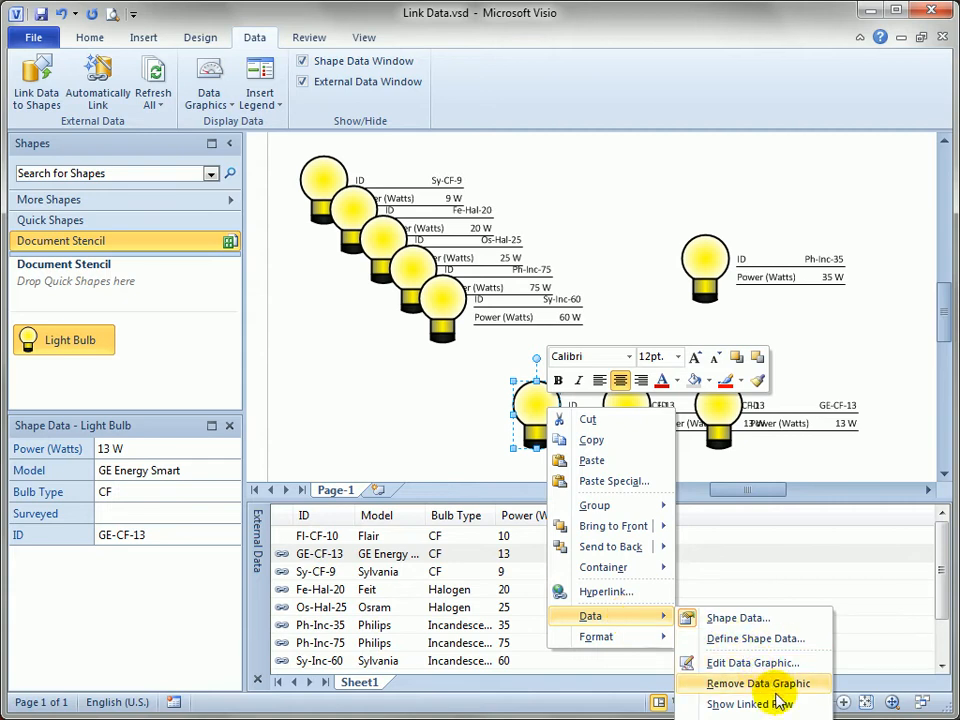
click(435, 386)
Move the Ph-Inc-35 bulb to the upper end of the cascaded bulbs and spread the three GE-CF-13 bulbs apart so their labels are legible.
drag(524, 400, 600, 331)
drag(700, 272, 299, 156)
drag(610, 328, 671, 253)
drag(628, 407, 663, 327)
drag(716, 418, 737, 402)
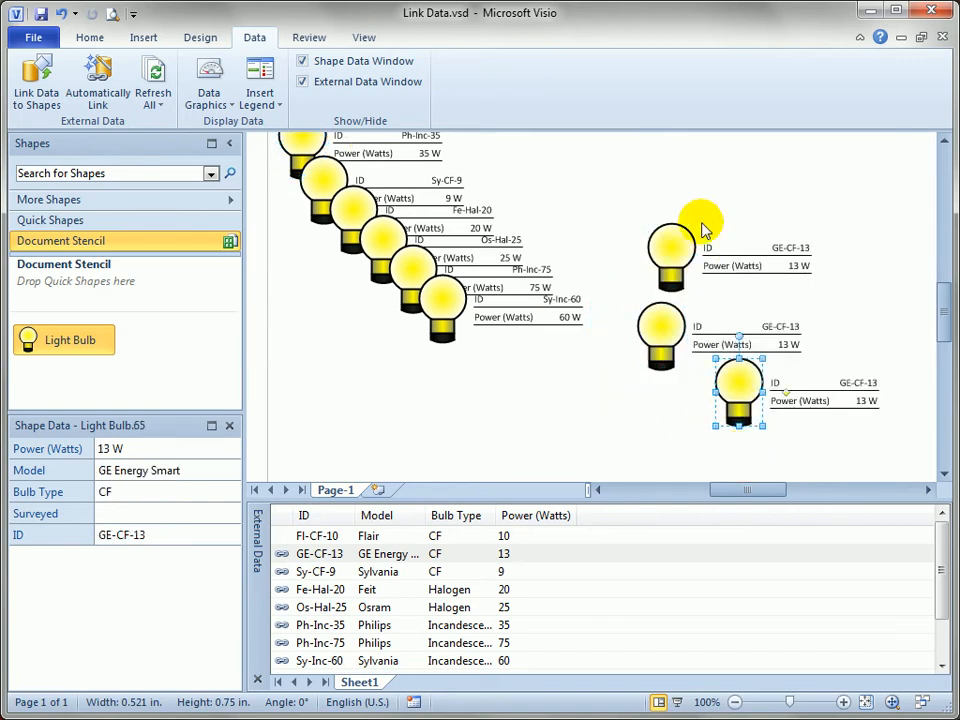
Unlink the uppermost GE-CF-13 bulb from its data row and shift it slightly upward.
click(694, 208)
right_click(667, 250)
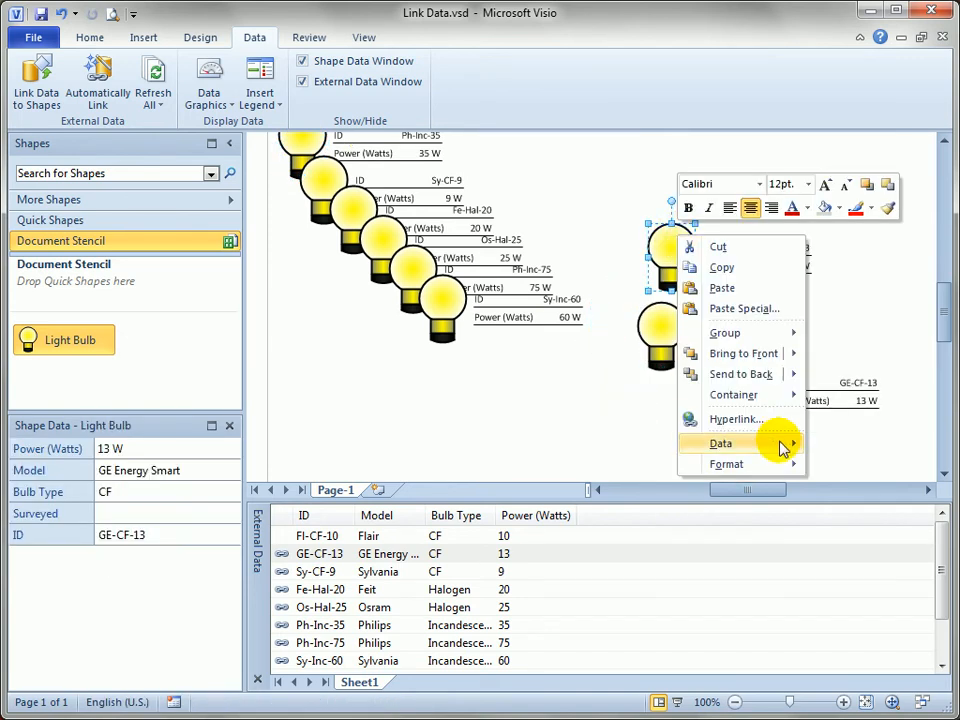
mouse_move(783, 447)
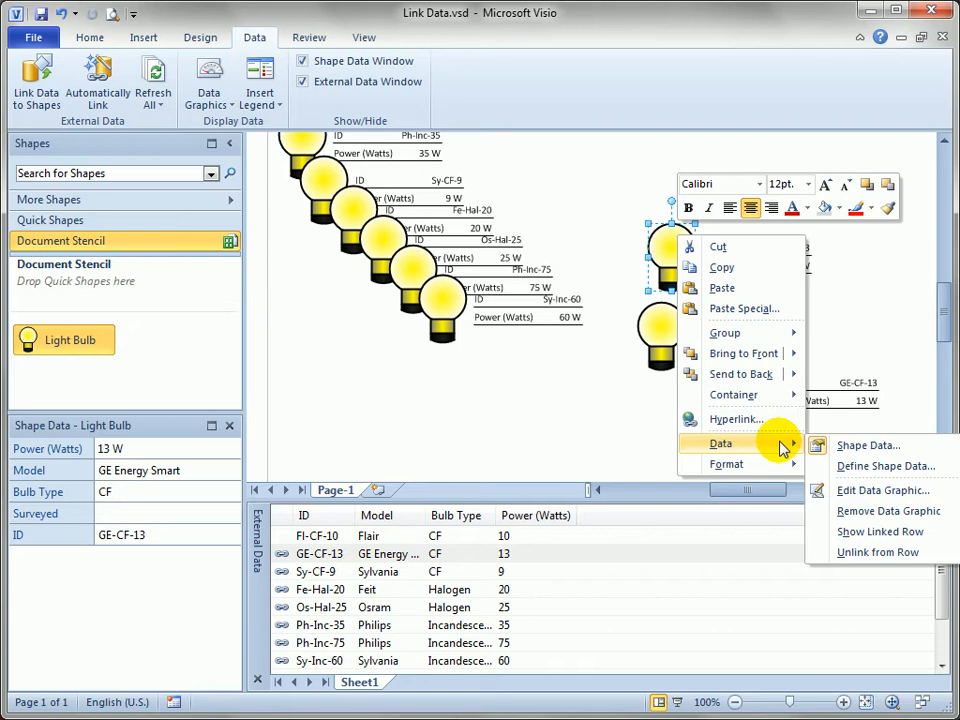
click(900, 555)
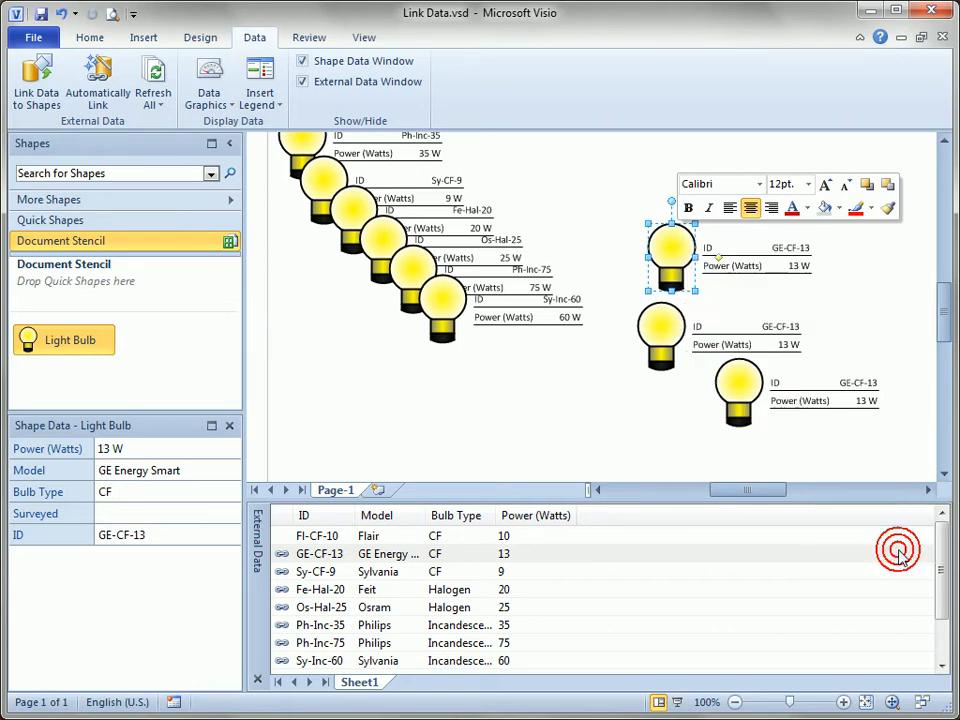
click(838, 325)
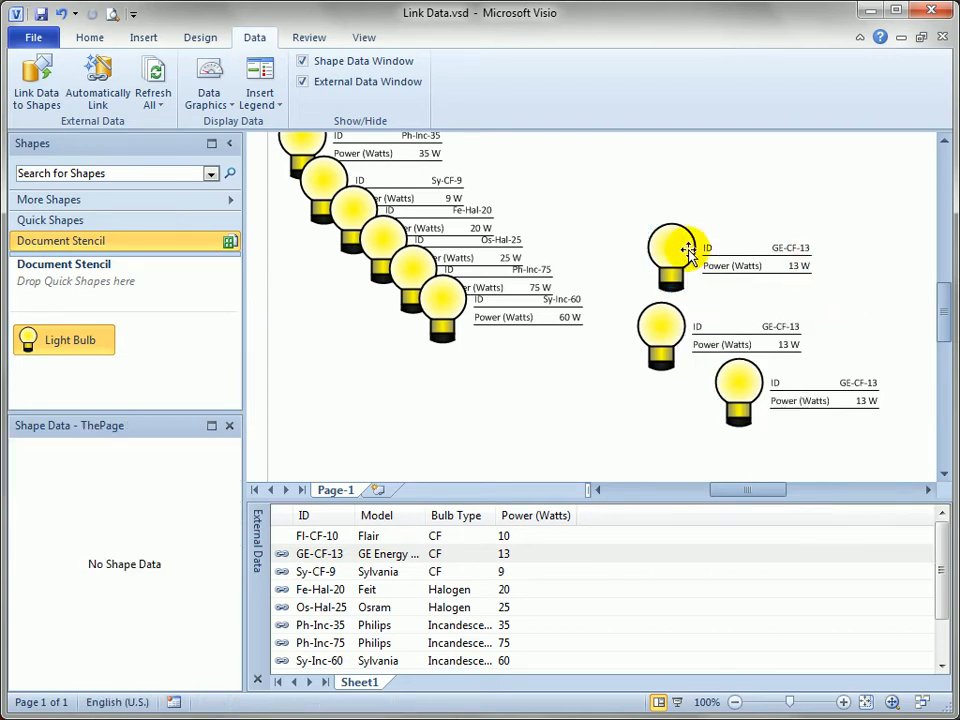
mouse_move(686, 246)
mouse_down()
mouse_move(677, 224)
mouse_move(677, 236)
mouse_up()
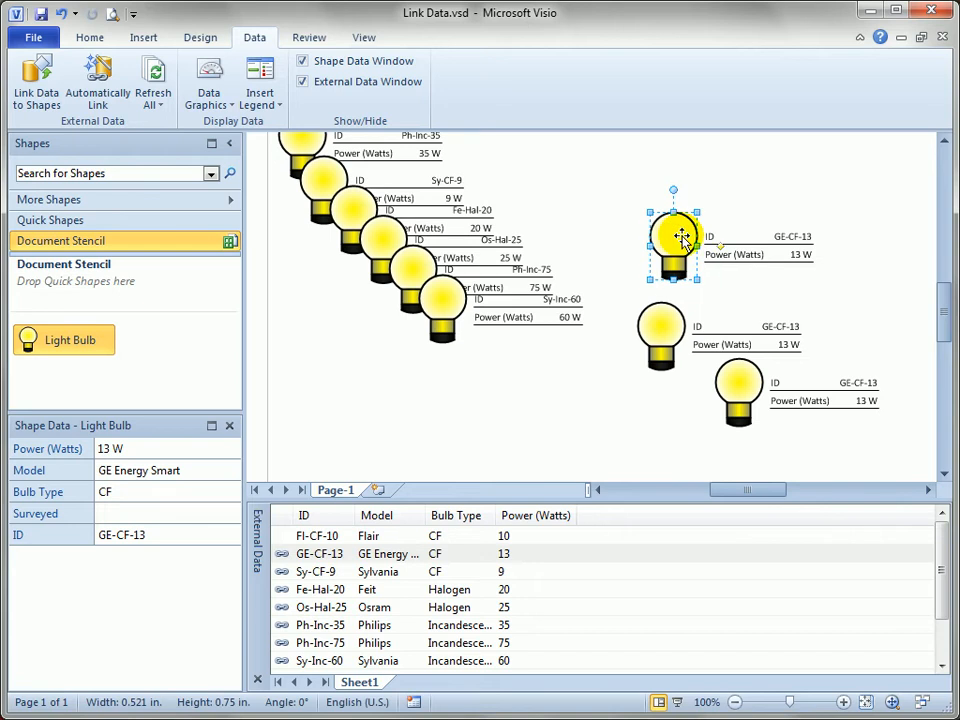
Check the GE-CF-13 row's list of linked shapes for the remaining linked bulbs.
click(320, 553)
right_click(326, 553)
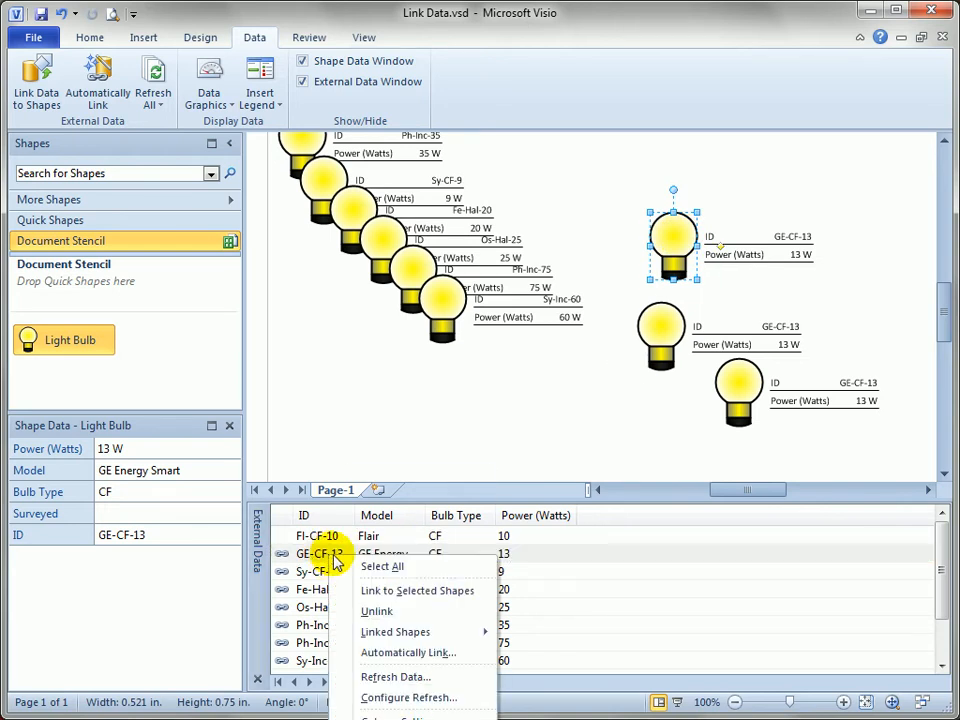
mouse_move(484, 632)
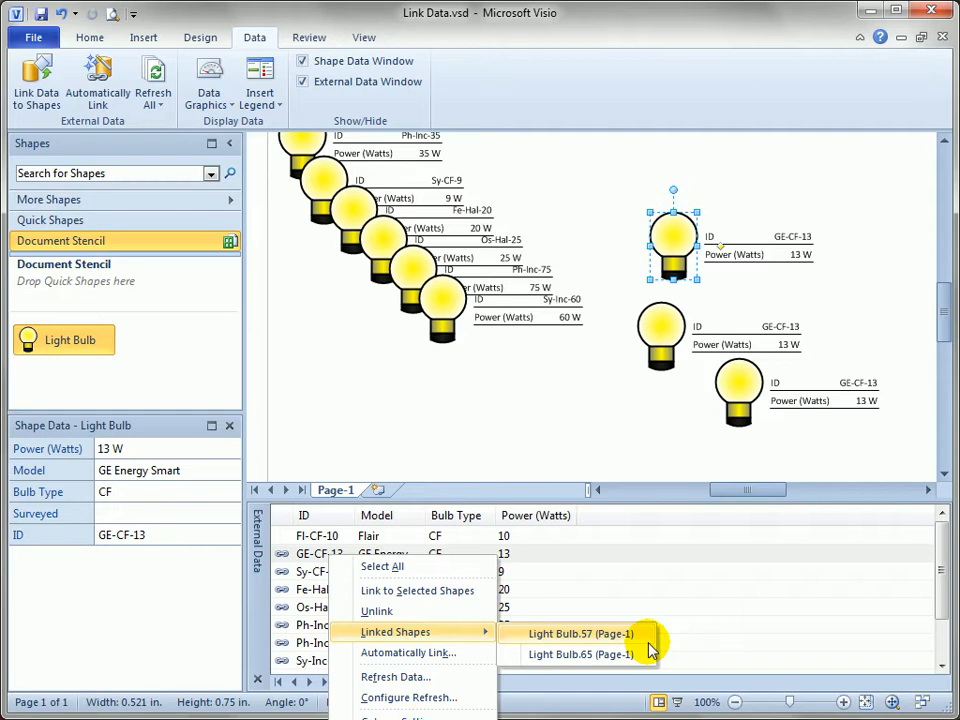
click(634, 428)
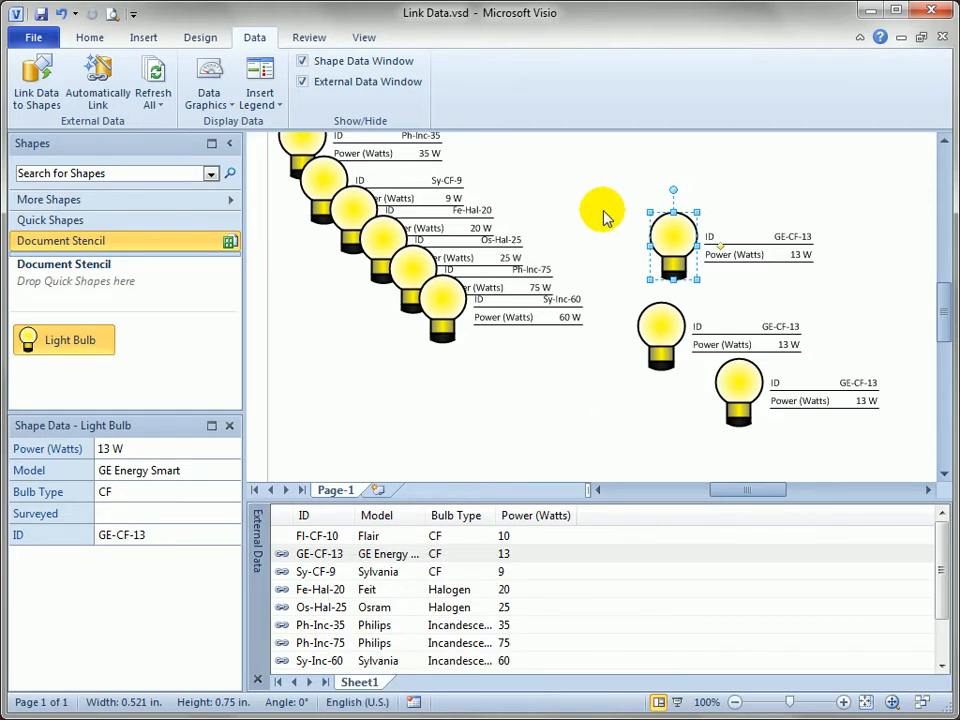
click(319, 554)
right_click(320, 553)
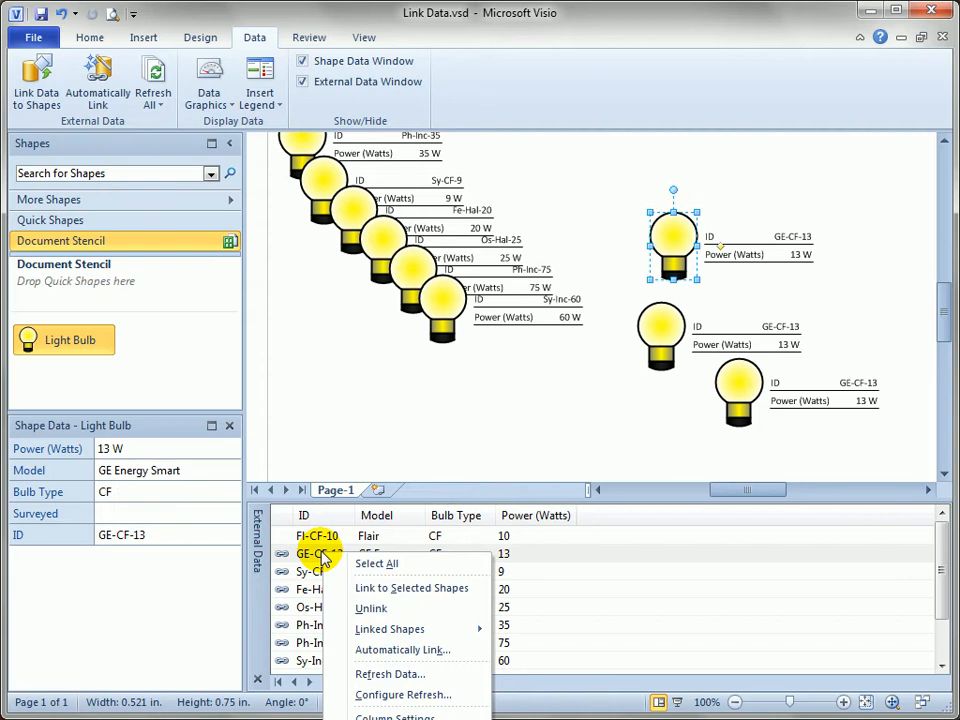
mouse_move(420, 630)
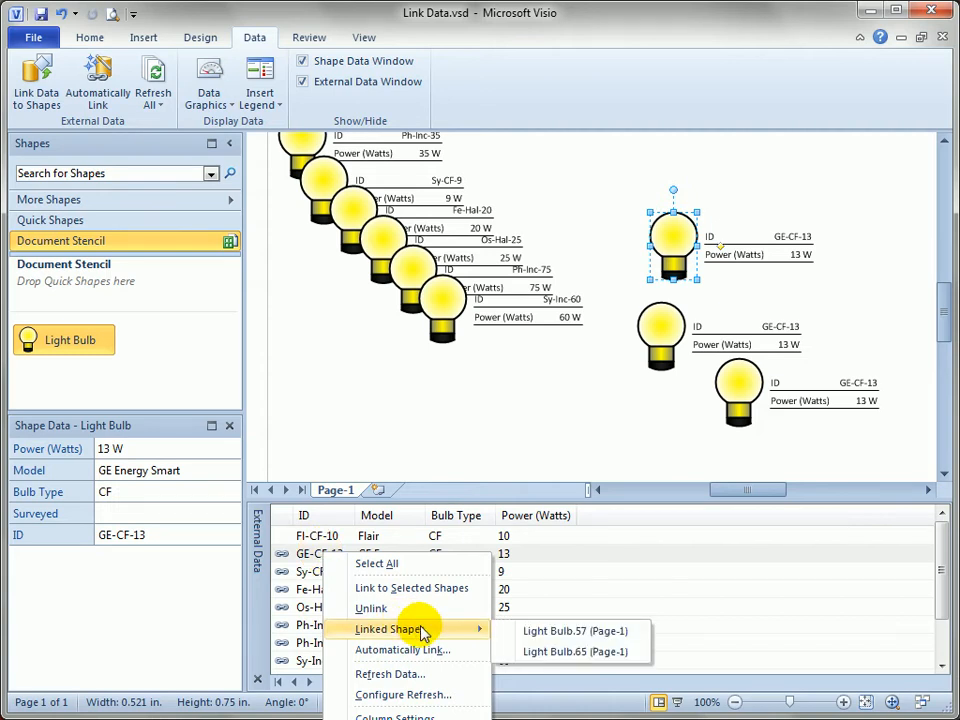
Unlink the GE-CF-13 data row from all its shapes and check the middle GE-CF-13 bulb's data commands.
click(434, 612)
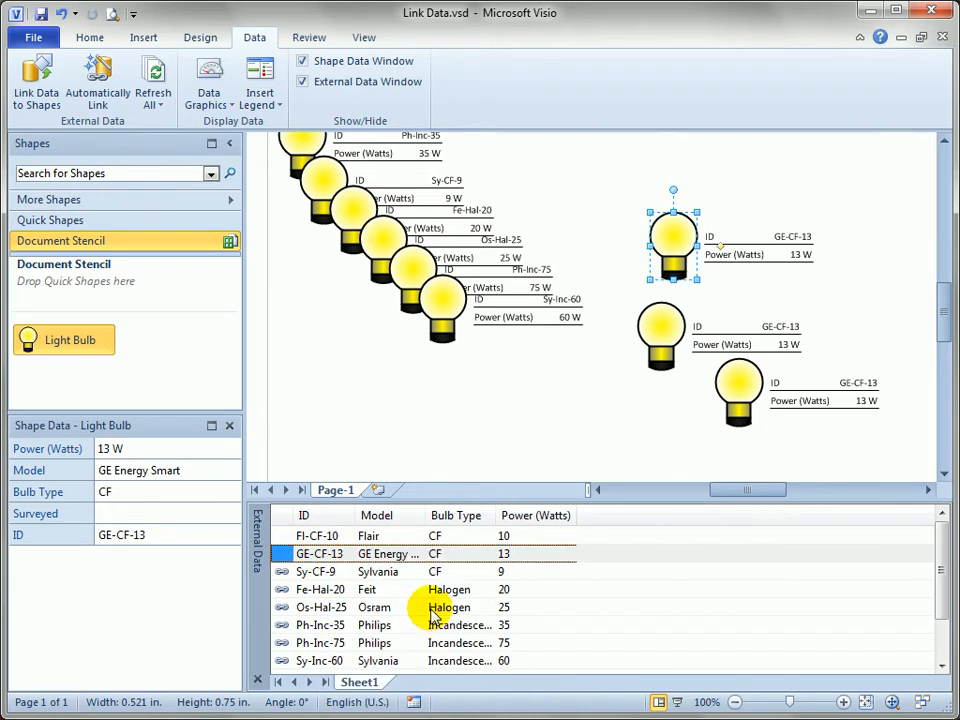
click(662, 322)
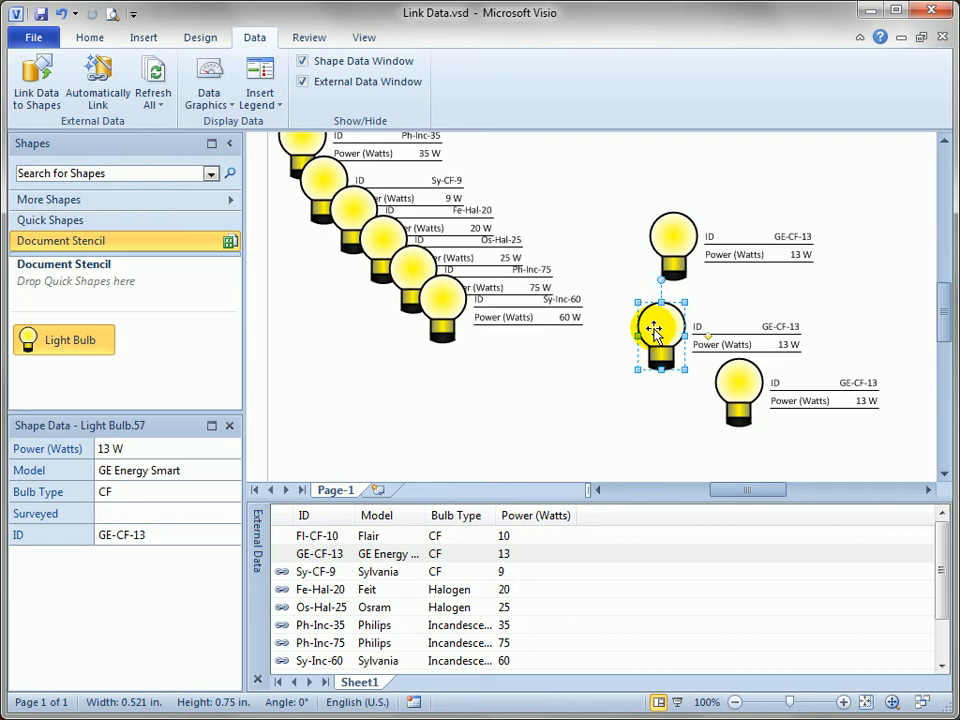
right_click(654, 330)
mouse_move(735, 543)
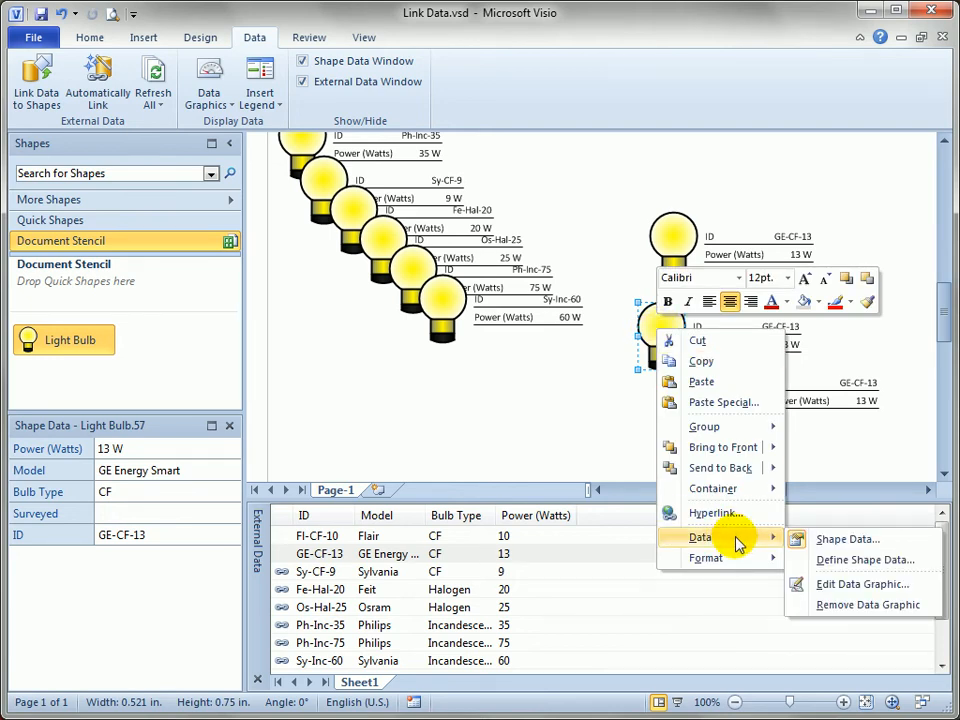
Compare the data commands offered for the Sy-Inc-60 bulb with those for the uppermost and lowest GE-CF-13 bulbs.
click(442, 302)
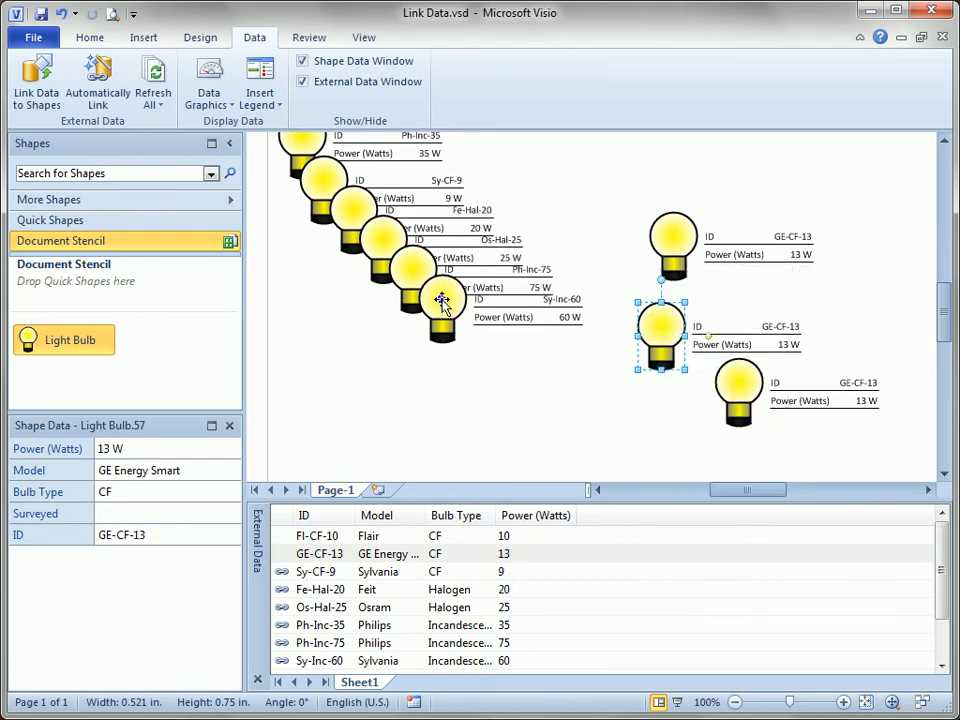
right_click(442, 302)
mouse_move(553, 507)
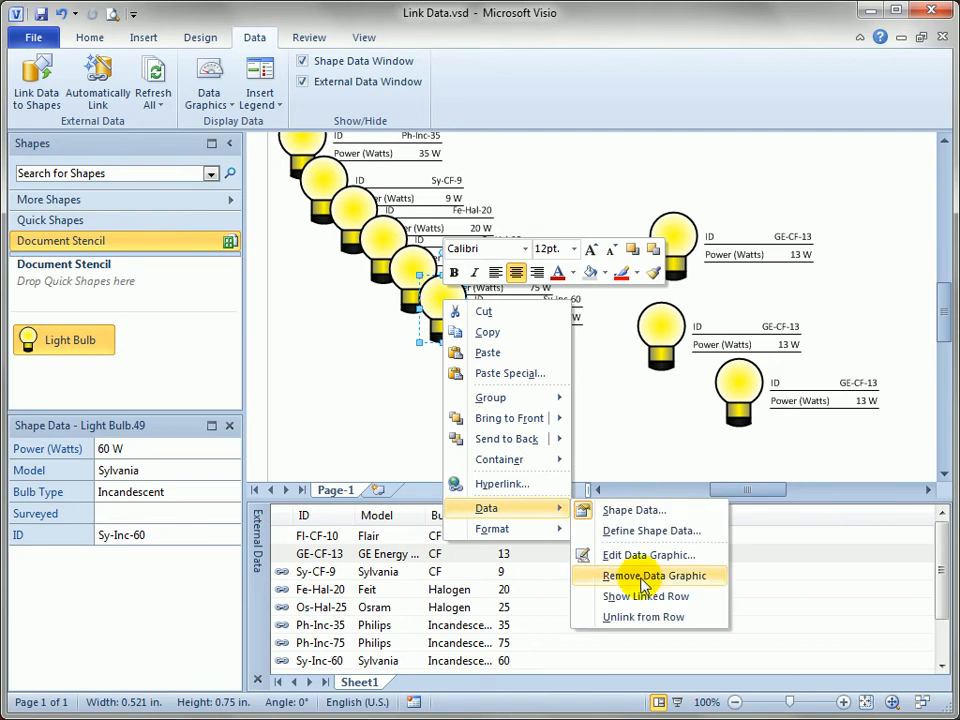
right_click(670, 237)
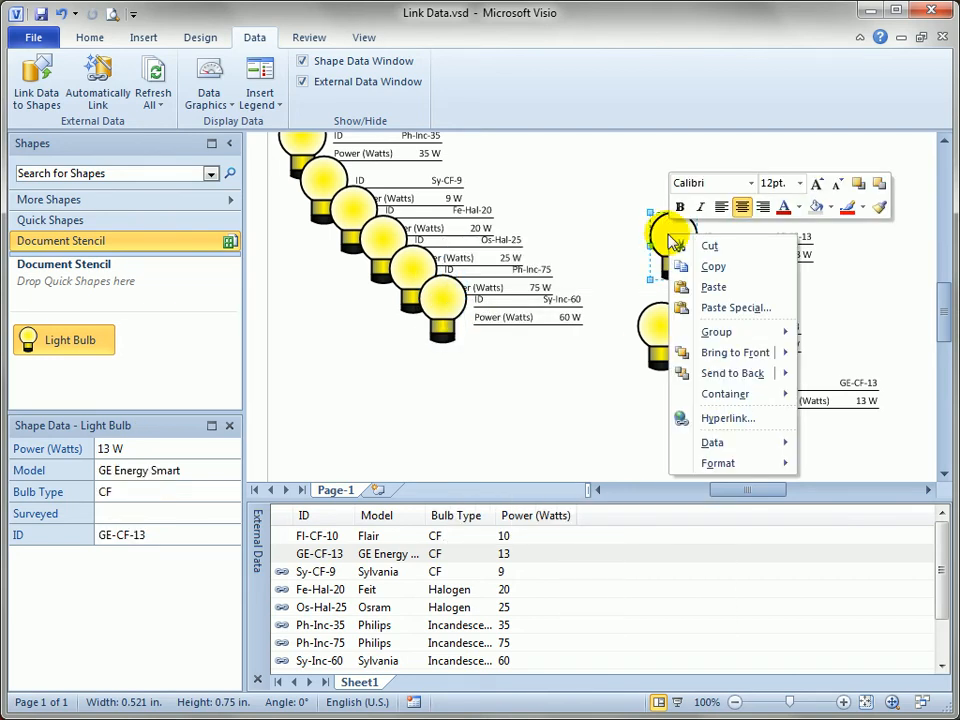
mouse_move(730, 448)
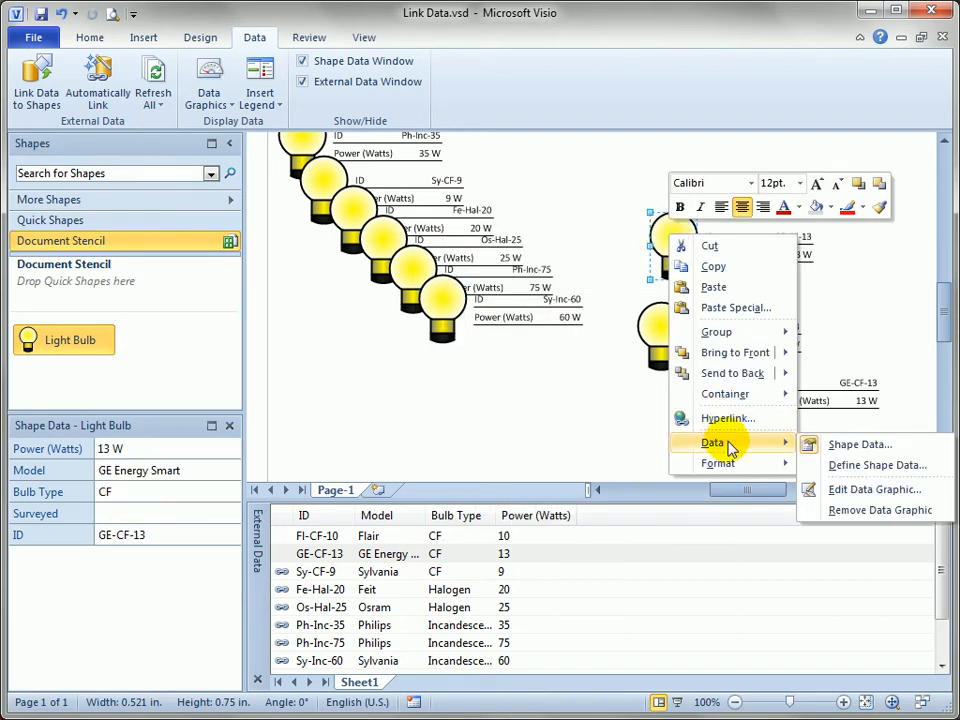
click(634, 373)
right_click(731, 382)
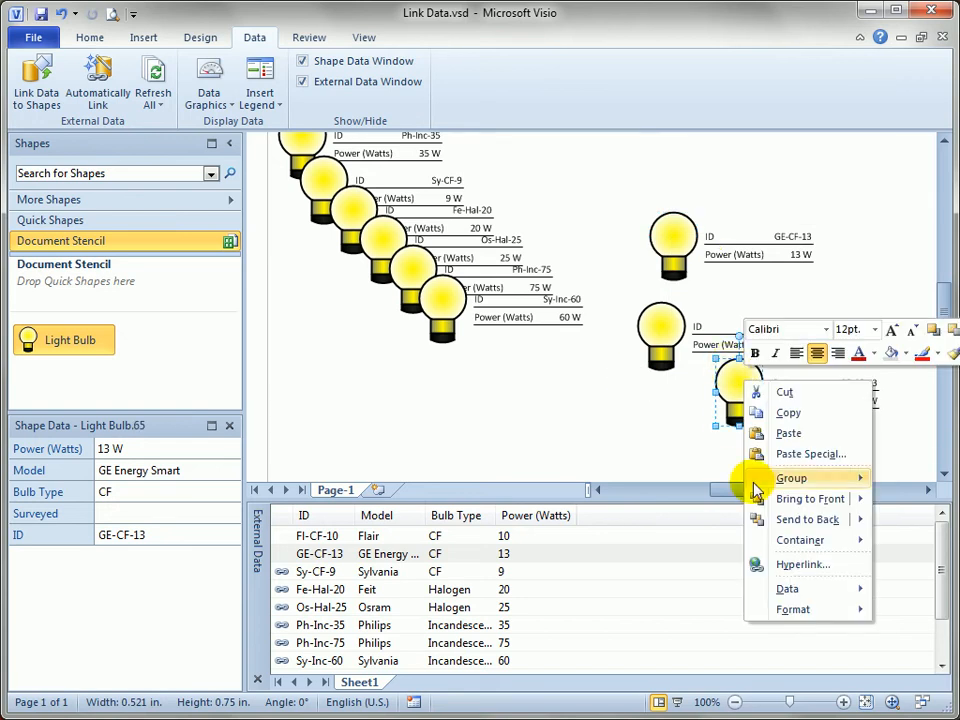
mouse_move(817, 590)
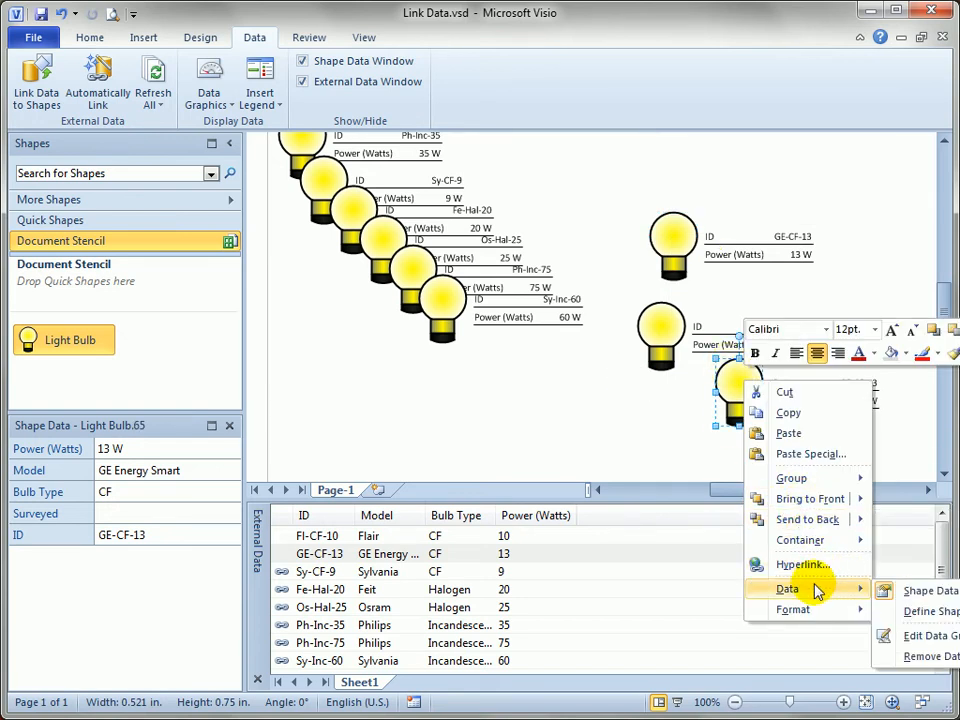
click(634, 422)
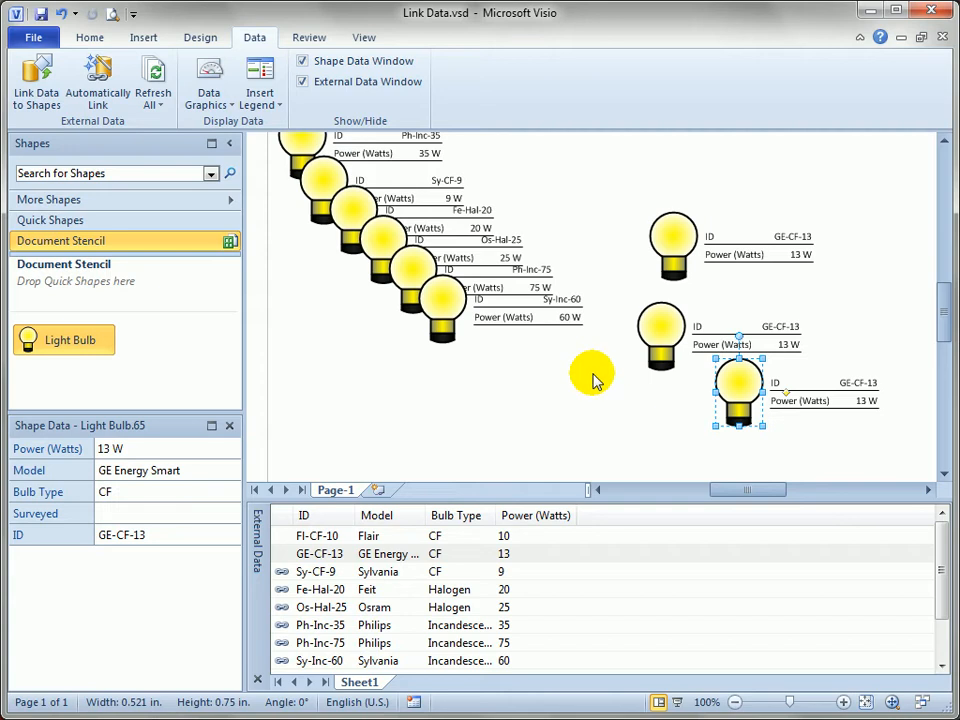
Select all the light bulbs on the page and delete them.
ctrl+shift+right_click(551, 409)
ctrl+shift+drag(552, 404, 549, 367)
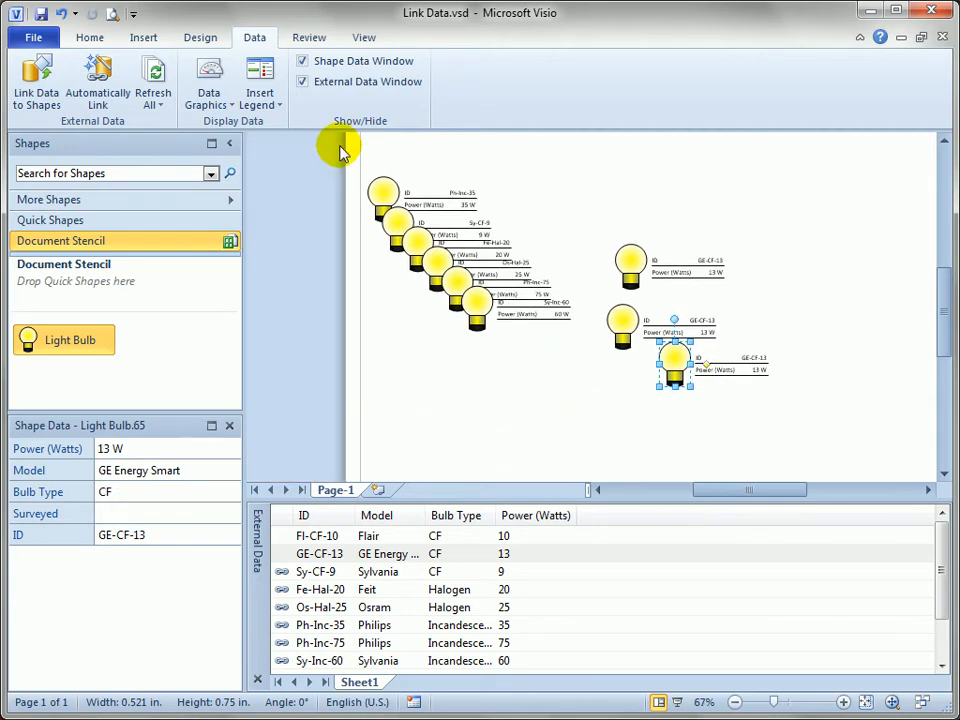
drag(345, 146, 851, 422)
key(Delete)
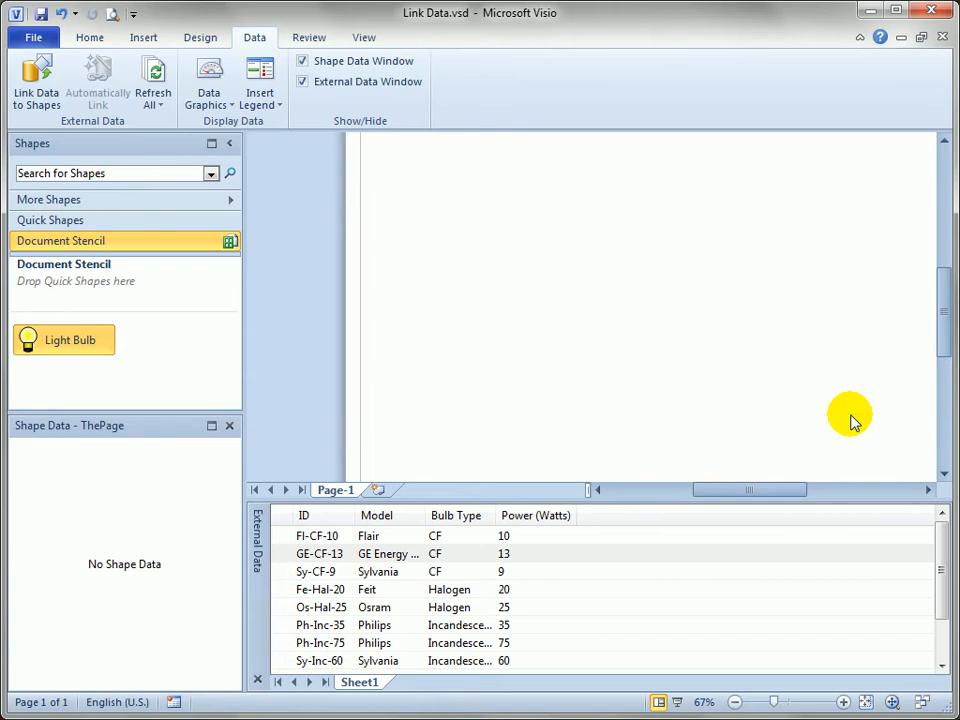
Place two new Light Bulb shapes side by side on the empty page.
ctrl+shift+click(568, 270)
ctrl+shift+drag(569, 265, 531, 322)
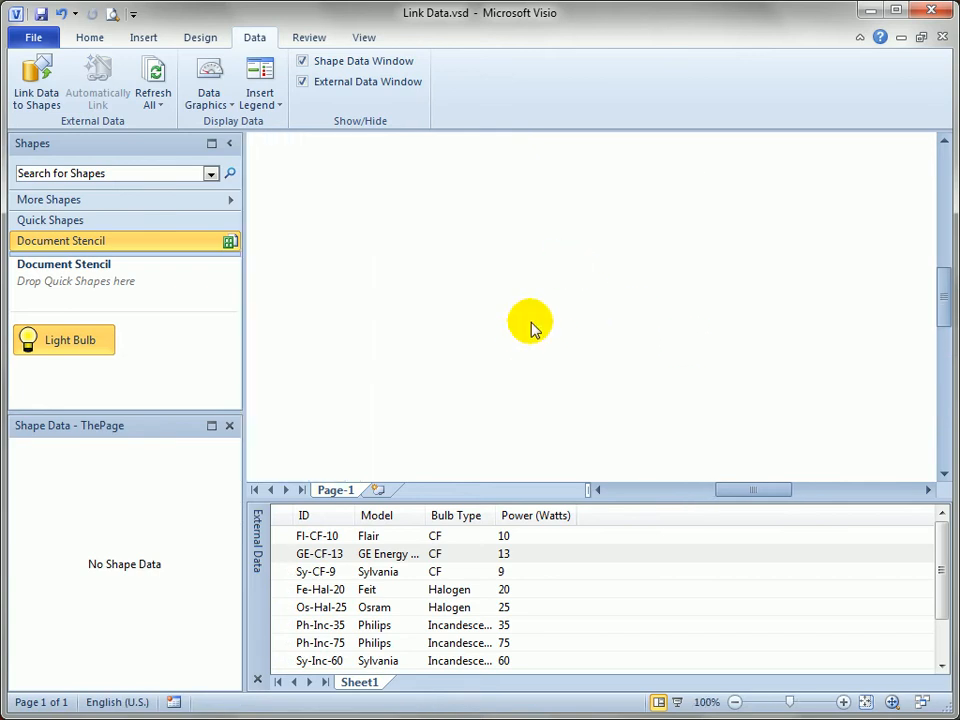
drag(30, 354, 680, 245)
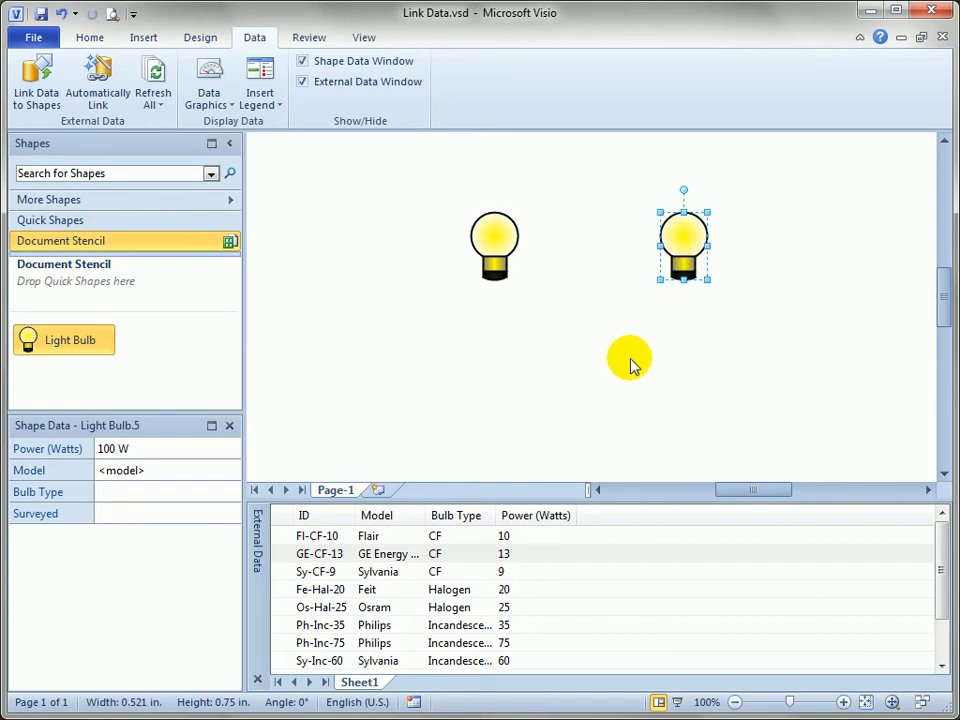
click(576, 360)
Define a new shape data property labelled ID, of type String, for both light bulbs at once.
click(501, 238)
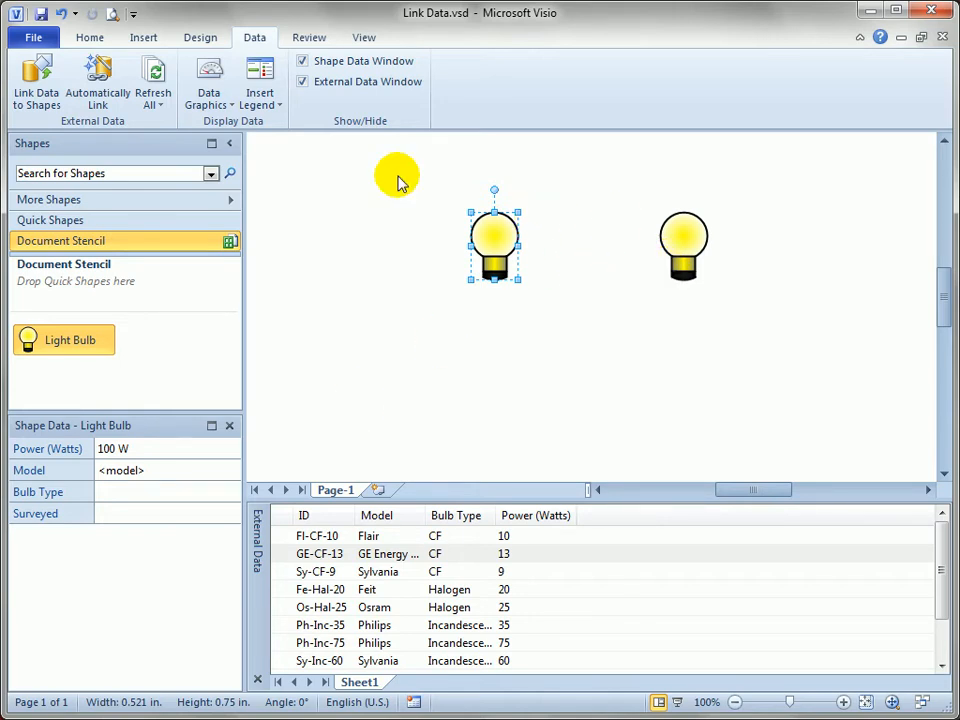
drag(400, 179, 730, 300)
right_click(140, 575)
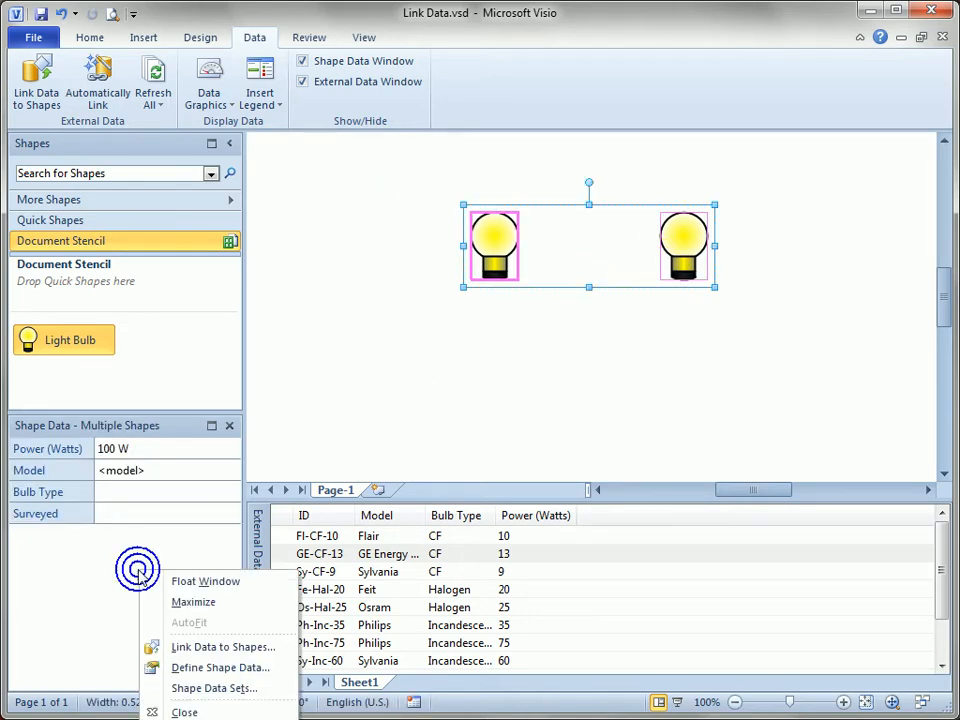
click(265, 667)
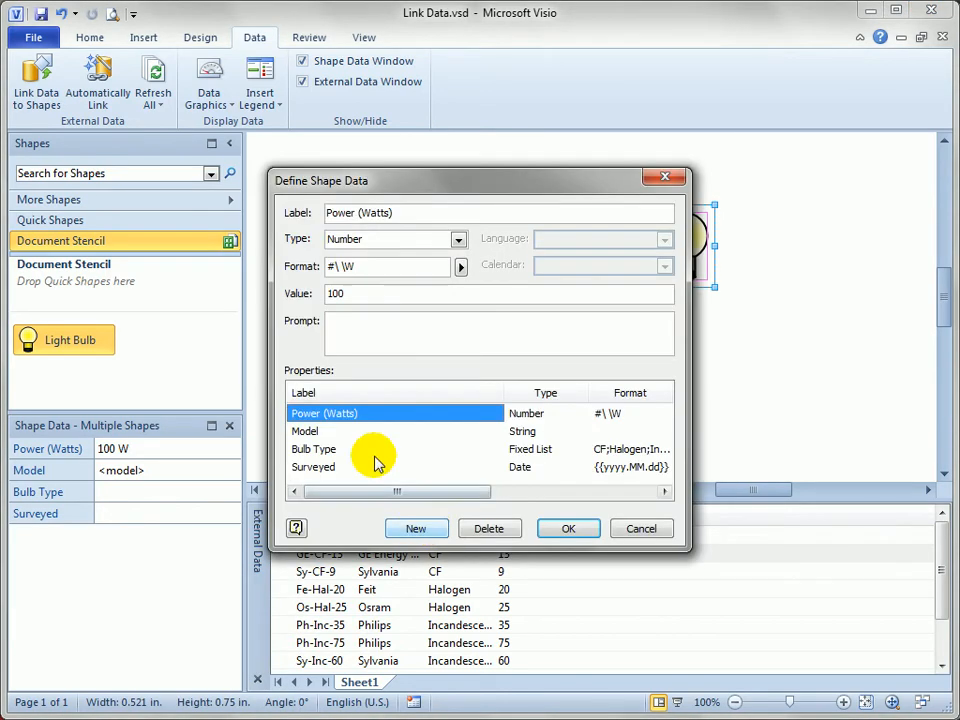
click(416, 528)
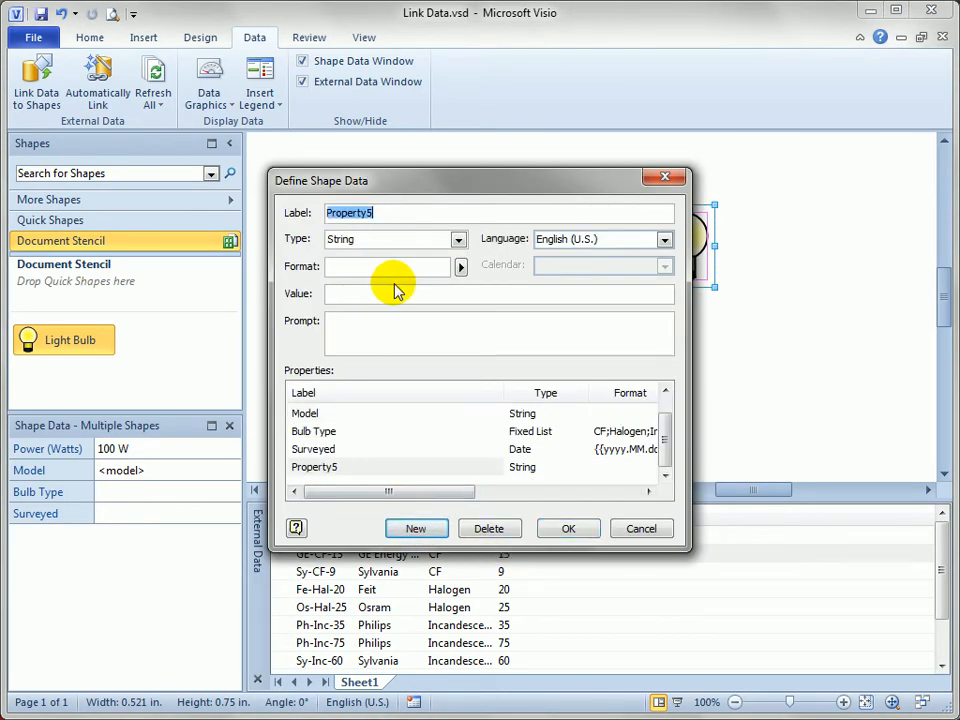
text(ID)
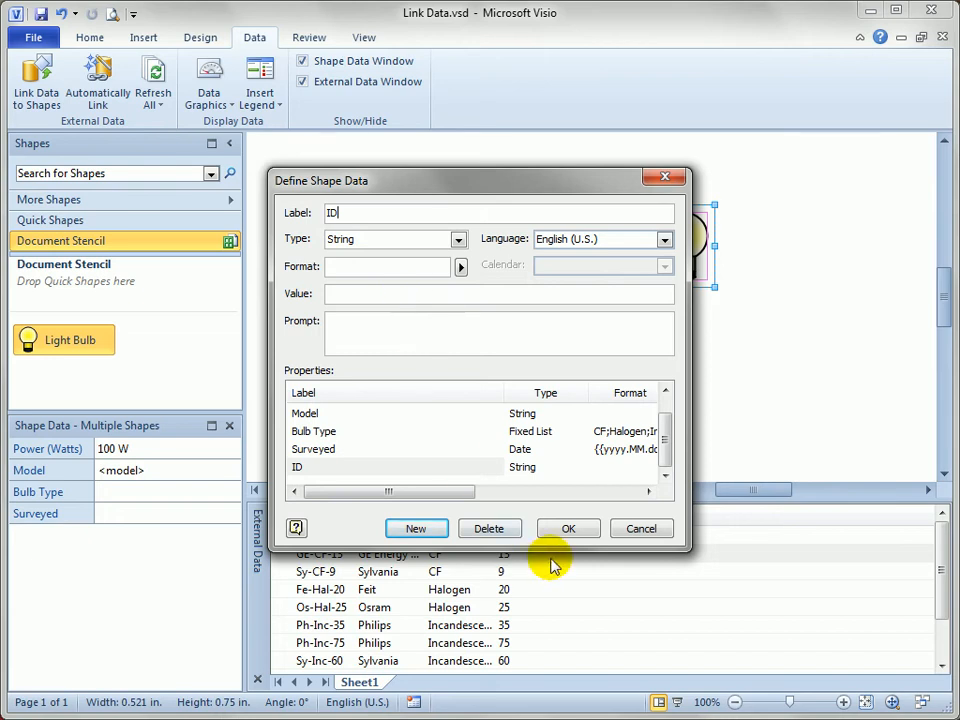
click(566, 528)
Set the left bulb's ID to Fl-CF-10.
click(519, 347)
click(493, 248)
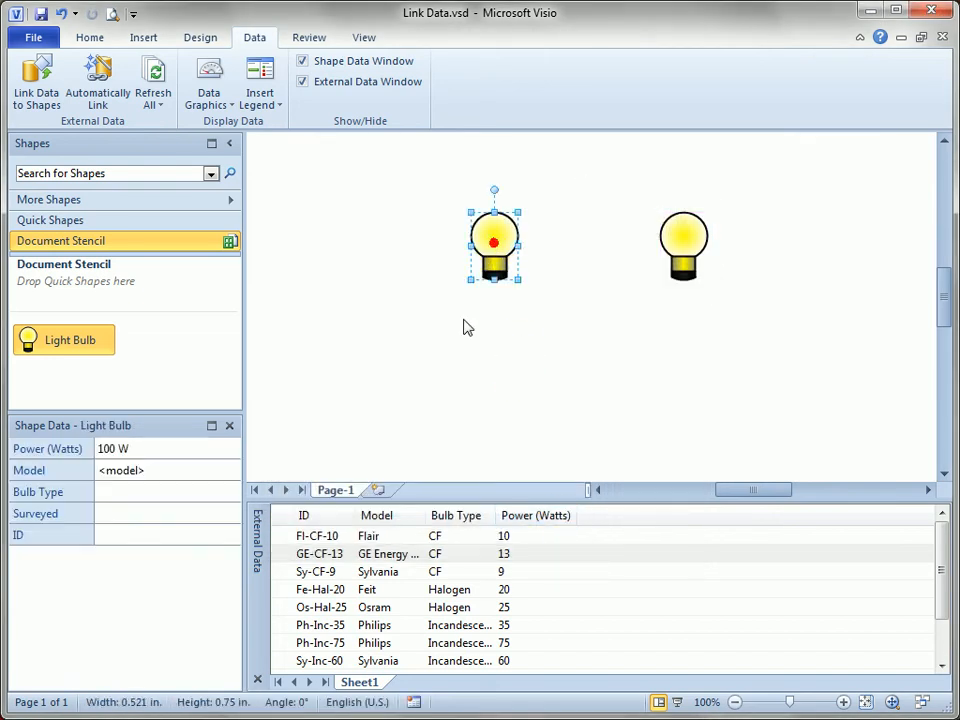
click(118, 535)
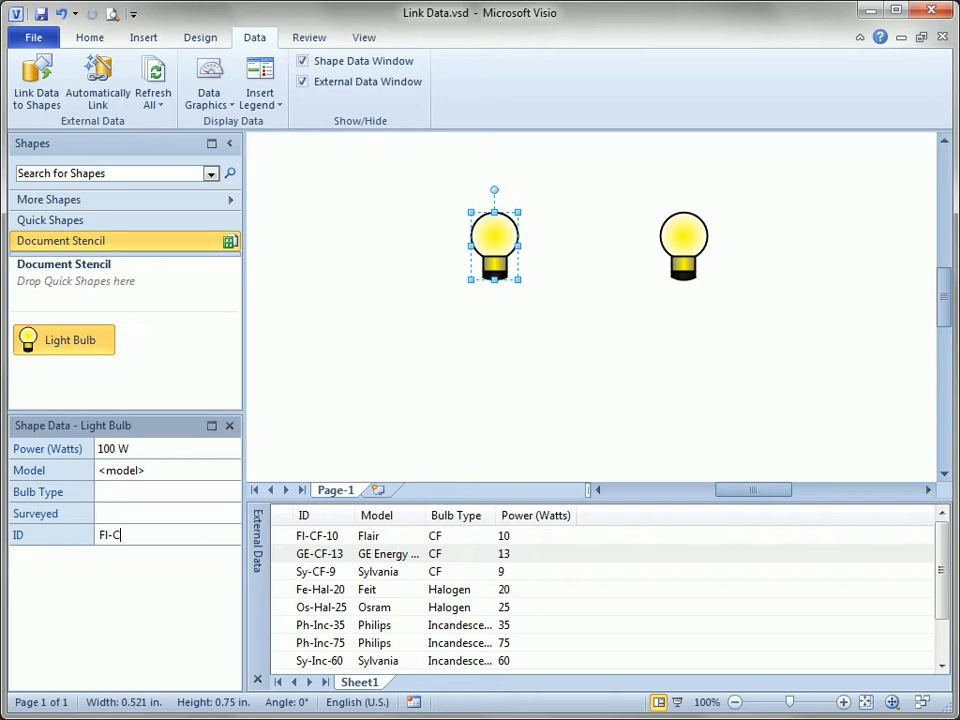
key(Return)
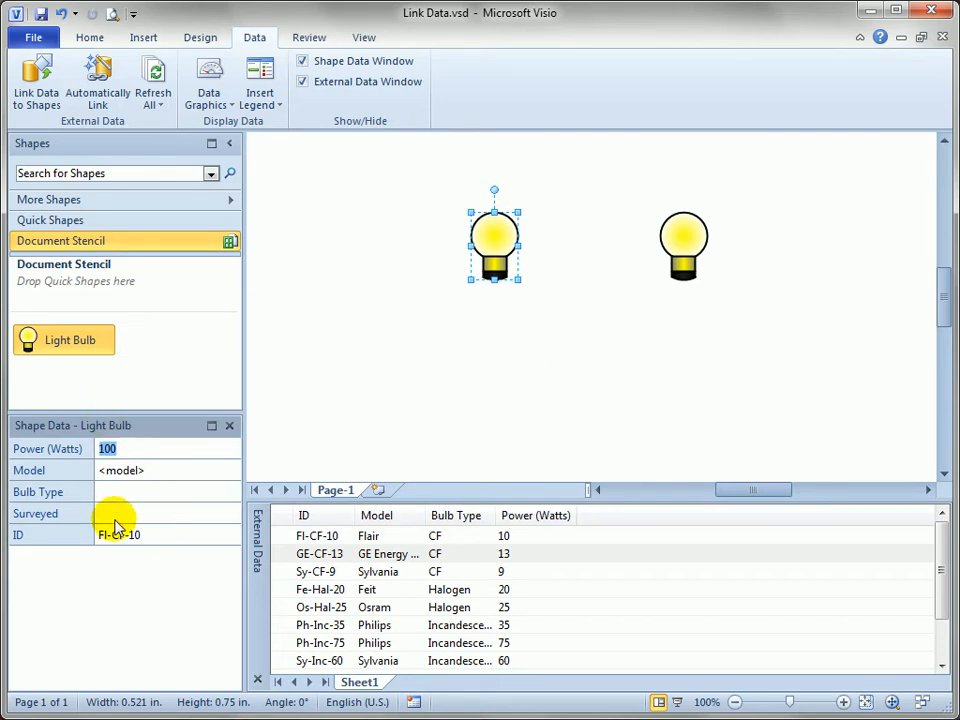
Set the right bulb's ID to GE-CF-13, check both bulbs' shape data and leave nothing selected.
click(568, 365)
click(681, 240)
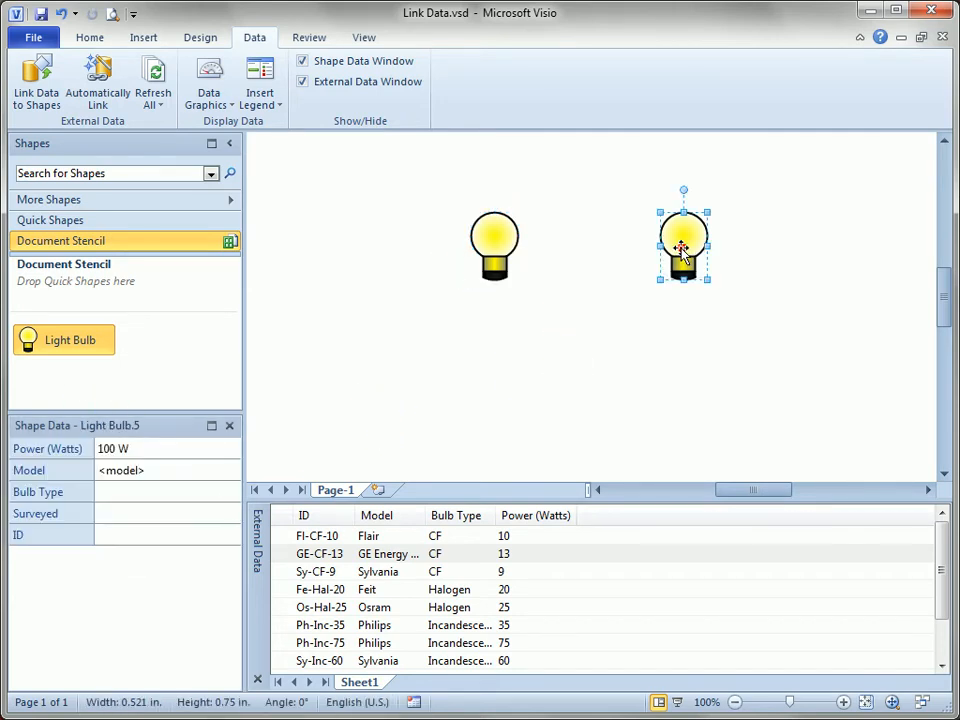
click(146, 534)
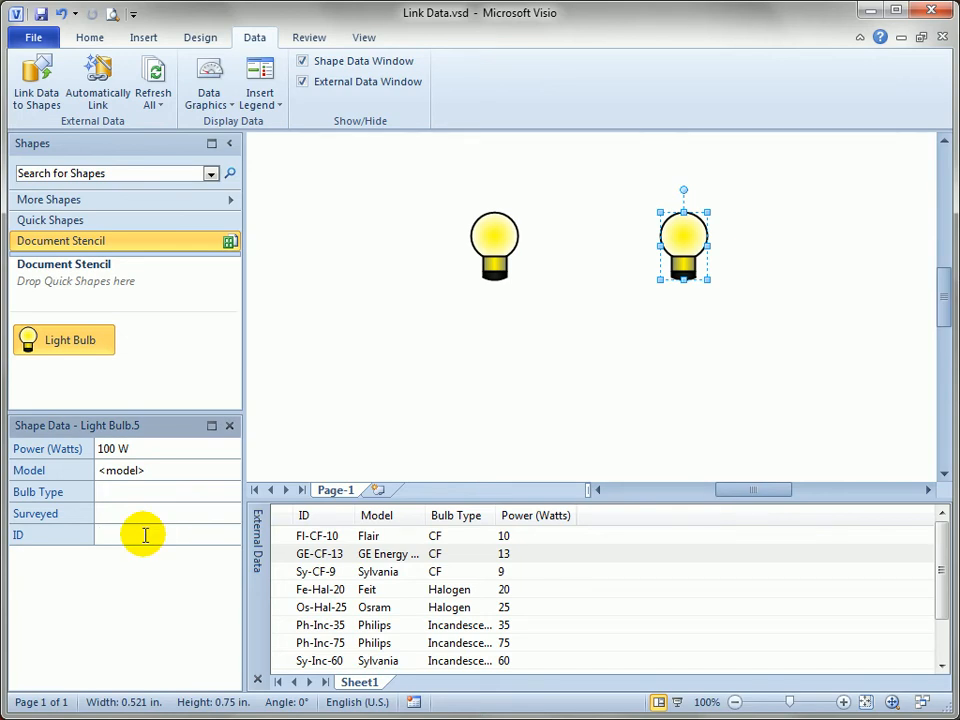
text(GE-CF)
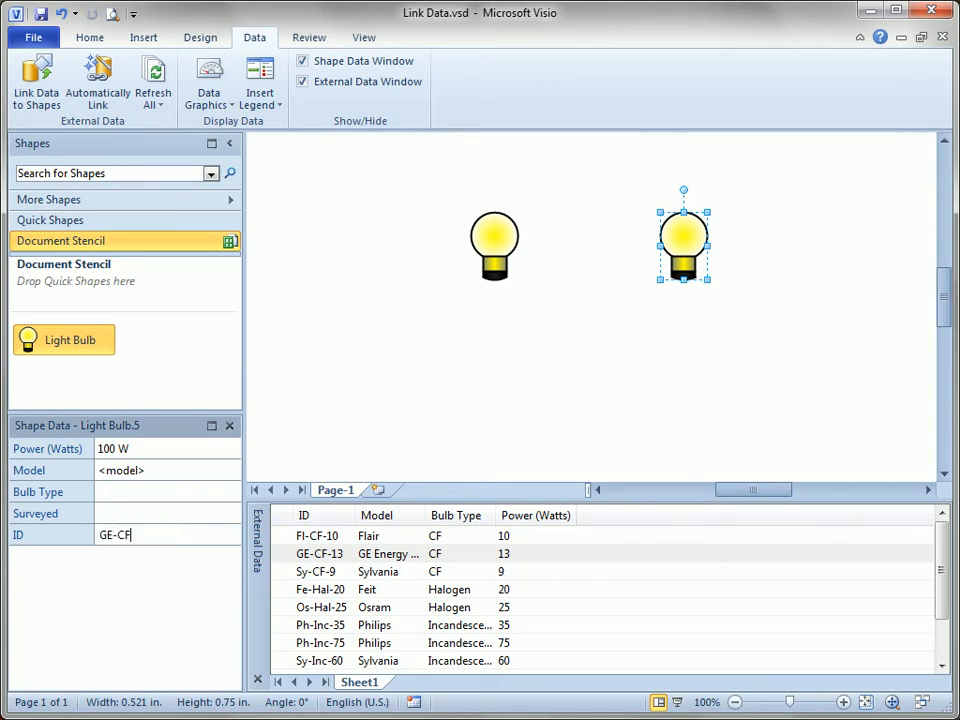
text(-13)
key(Tab)
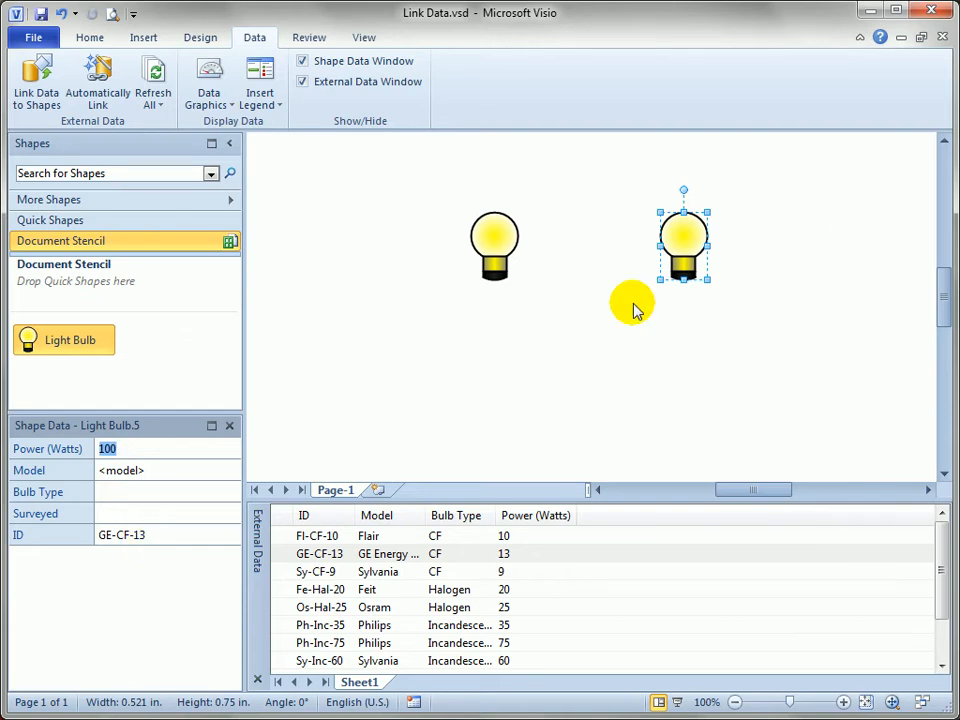
click(476, 245)
click(706, 238)
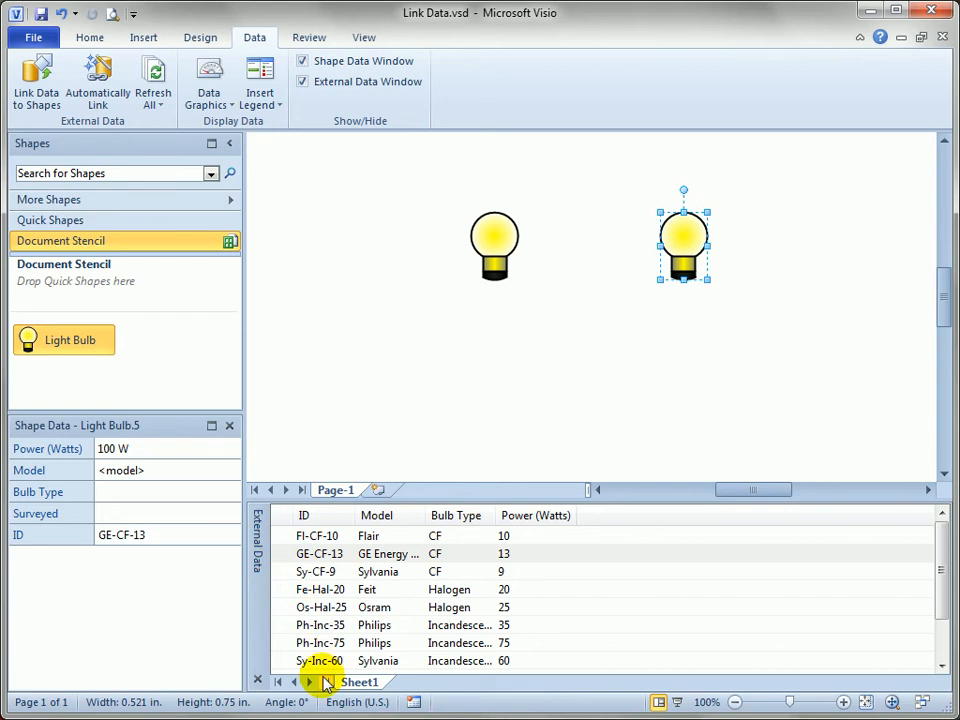
click(407, 378)
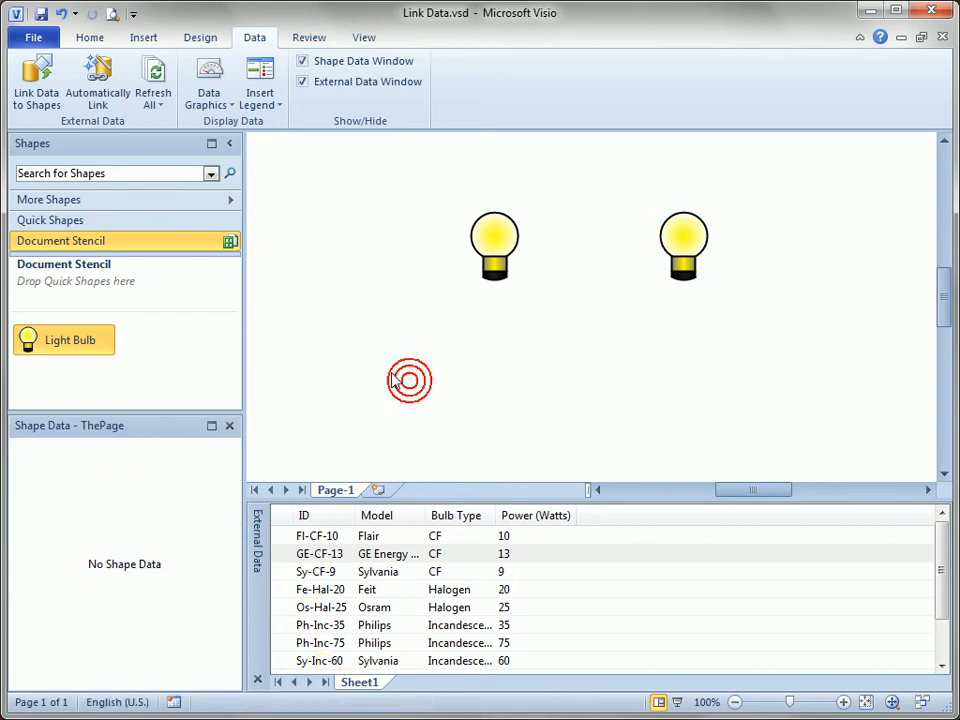
Set up automatic linking for all shapes on this page, matching the ID data column to the ID shape field.
click(103, 97)
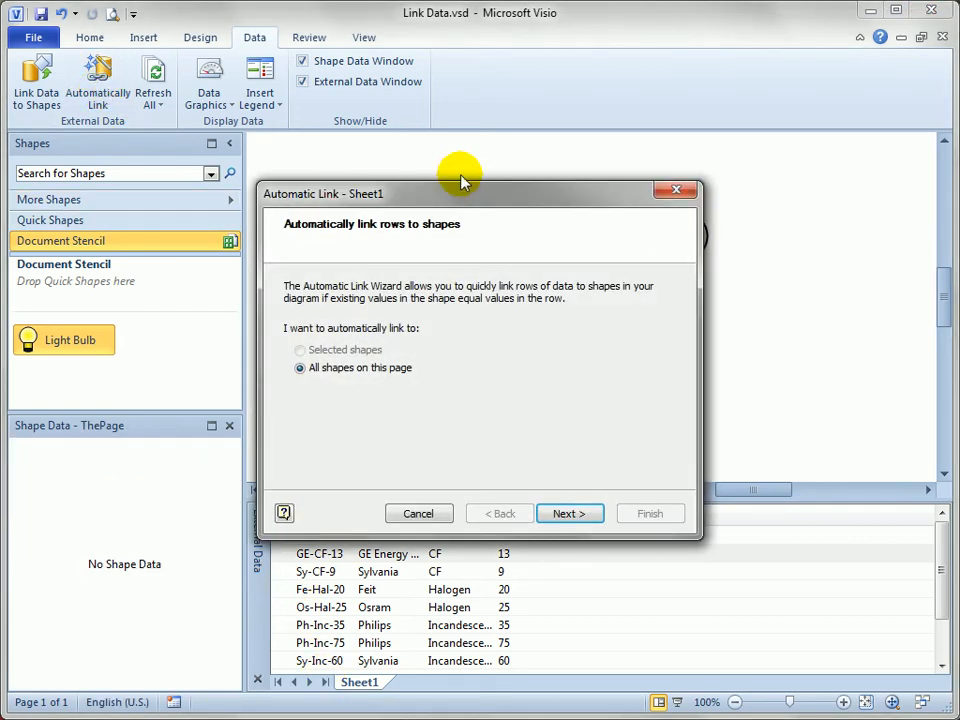
drag(463, 193, 360, 240)
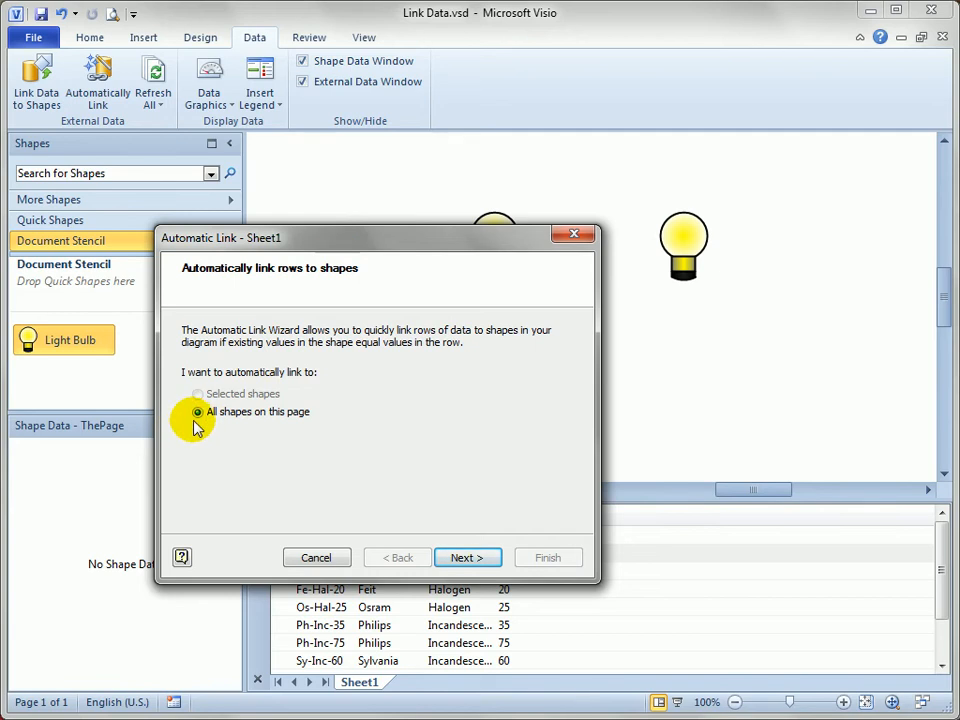
click(470, 558)
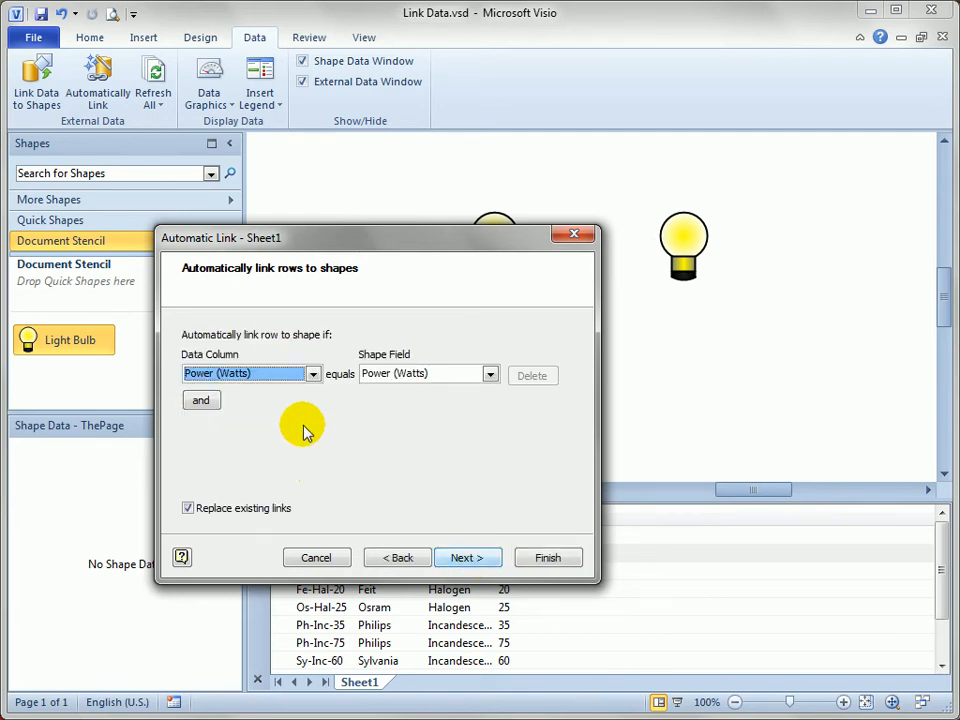
click(313, 375)
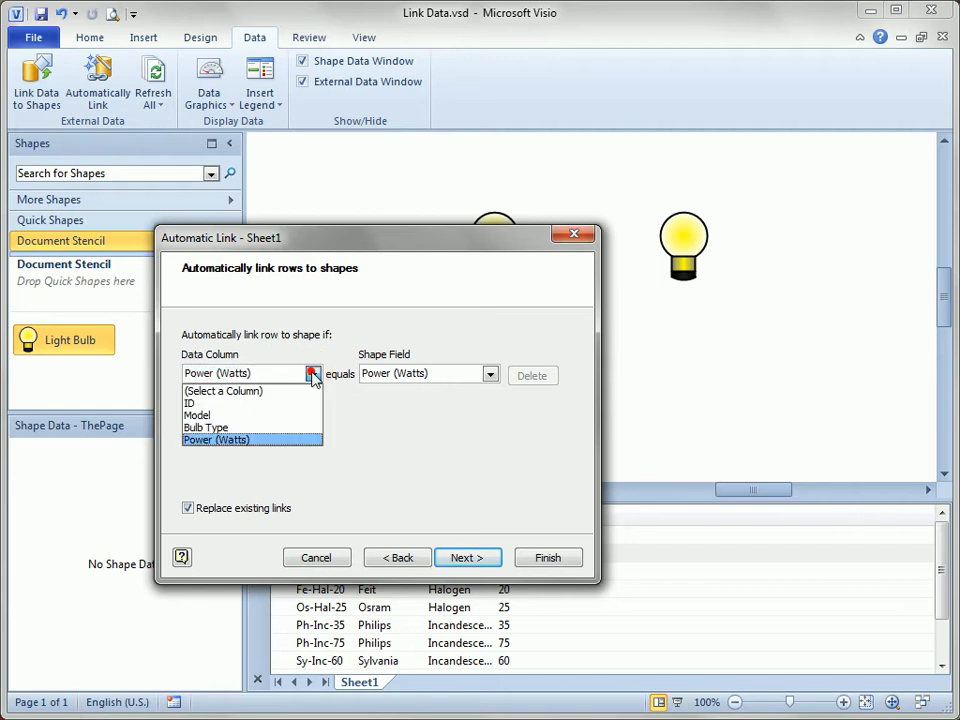
click(272, 403)
click(490, 375)
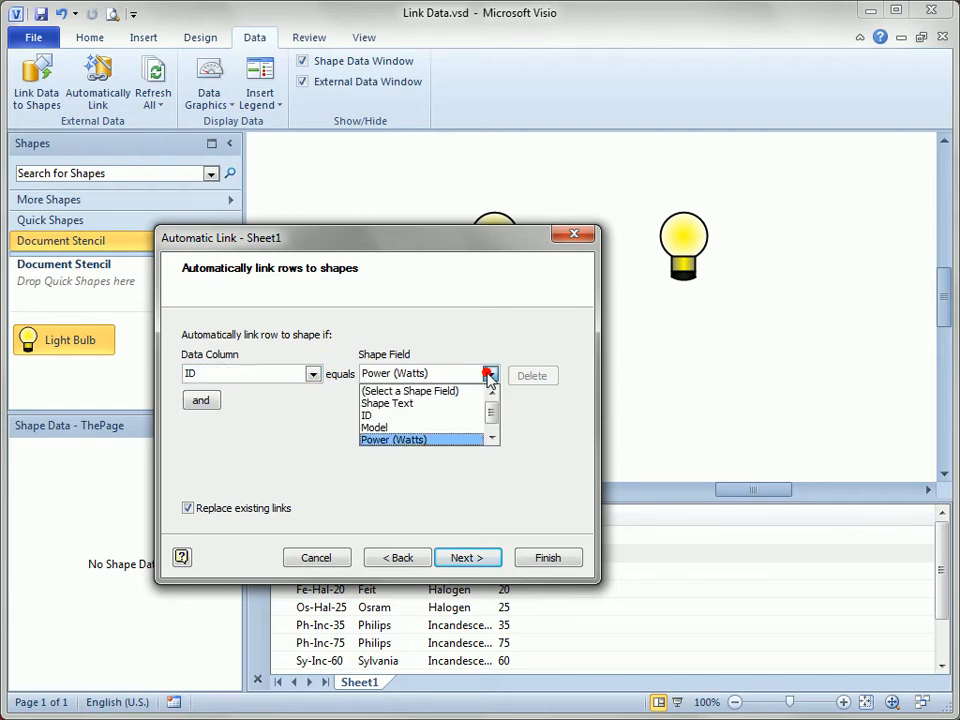
click(437, 418)
drag(423, 250, 638, 329)
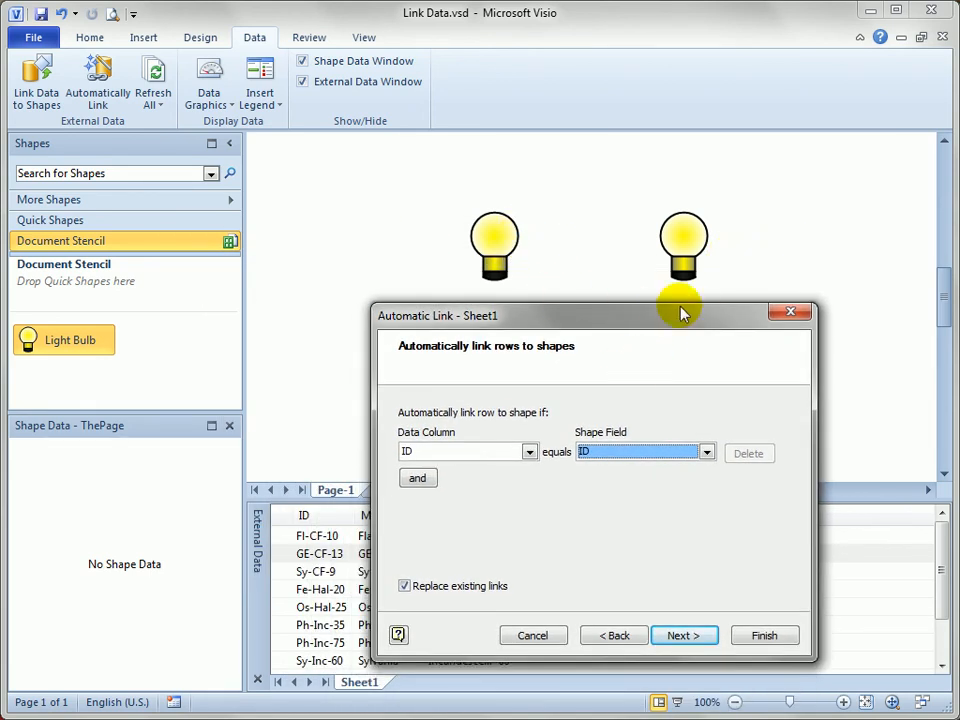
drag(695, 318, 447, 135)
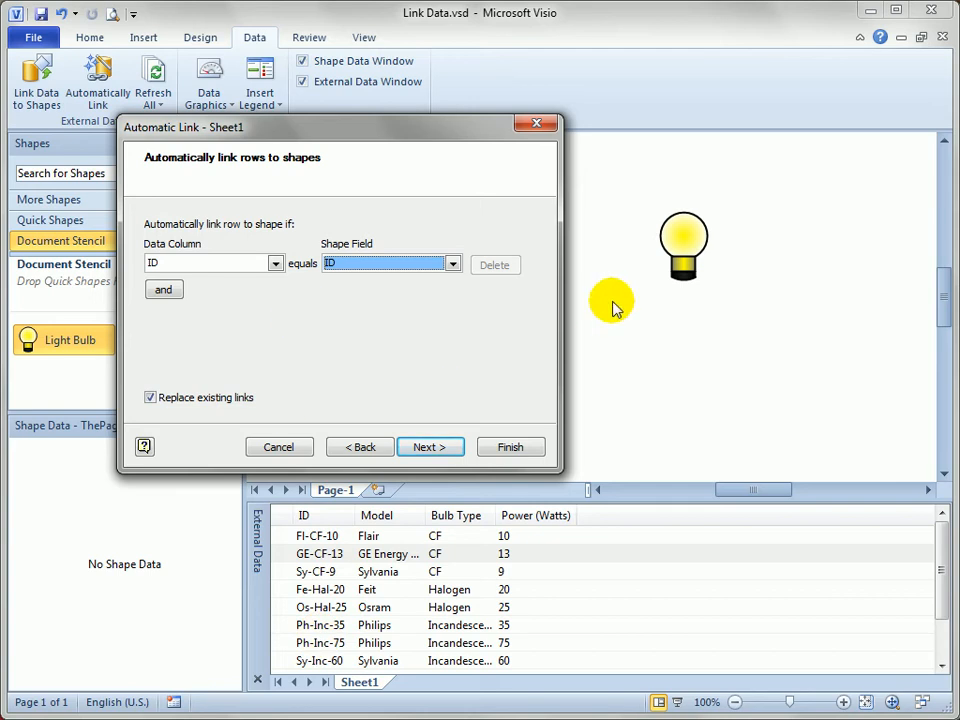
Complete the automatic linking by ID and check the linked shape data of both bulbs, leaving nothing selected.
click(437, 449)
click(510, 447)
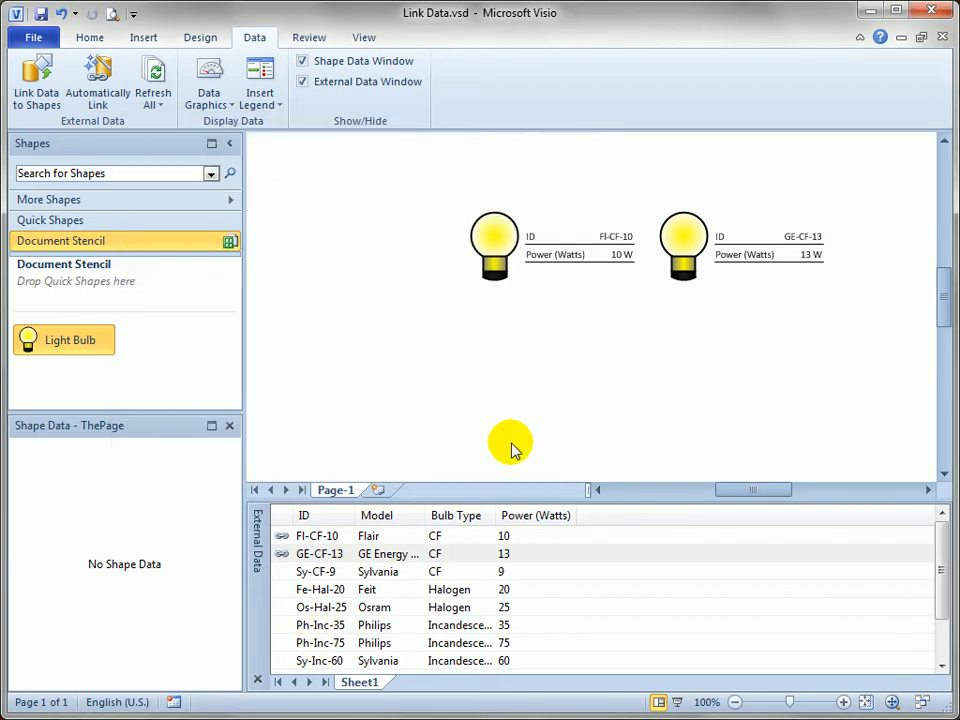
click(485, 238)
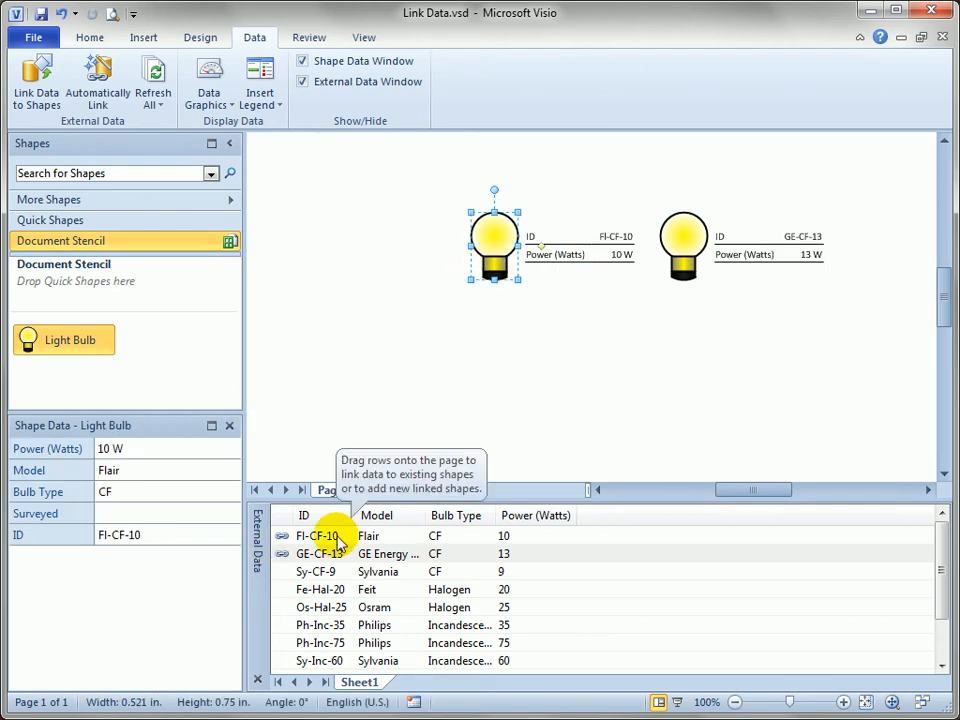
click(686, 238)
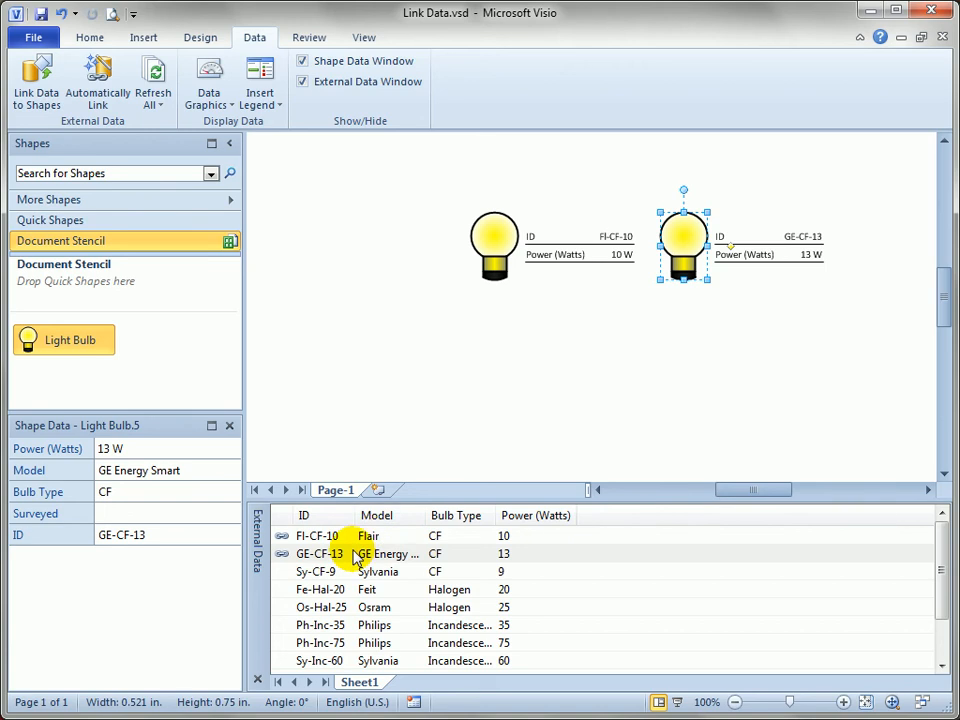
click(538, 384)
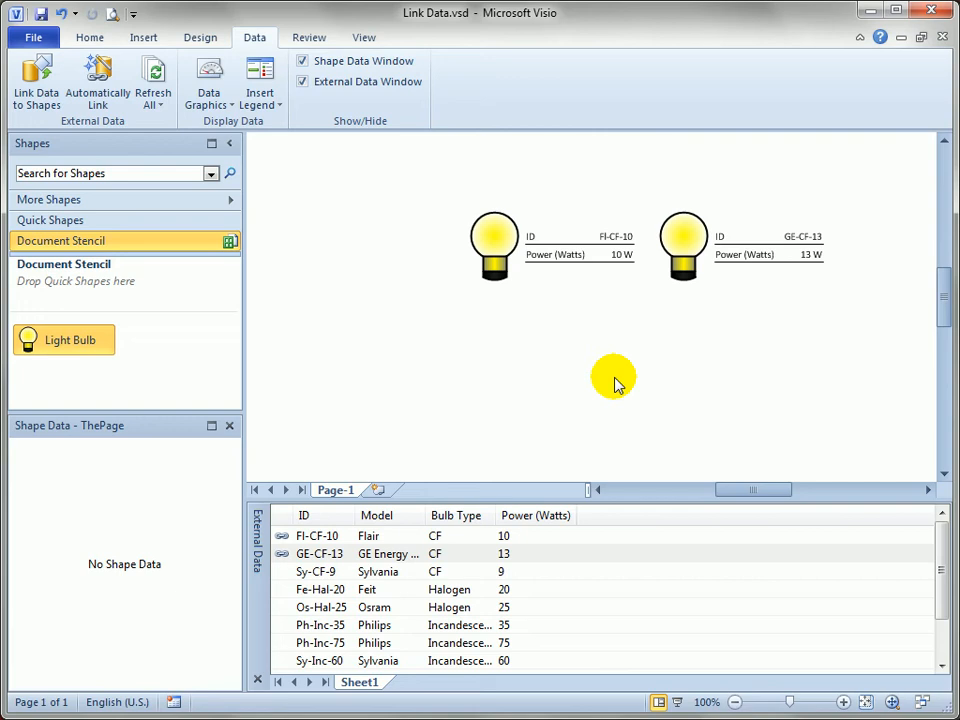
Look through the remaining external data rows and review the left bulb's shape data.
click(941, 568)
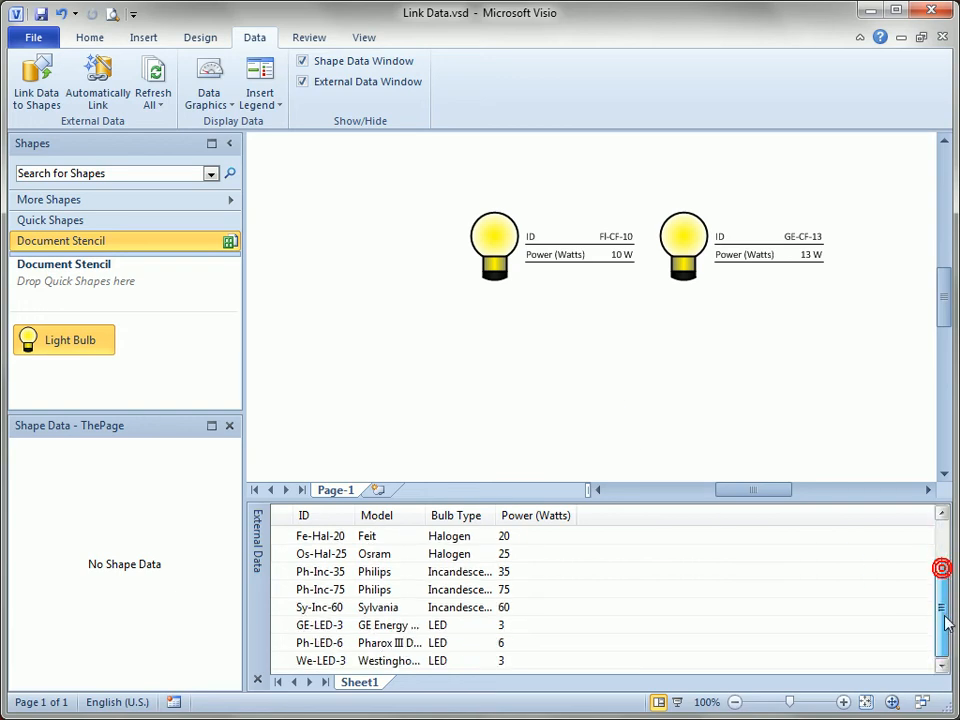
scroll(920, 618, up, 1)
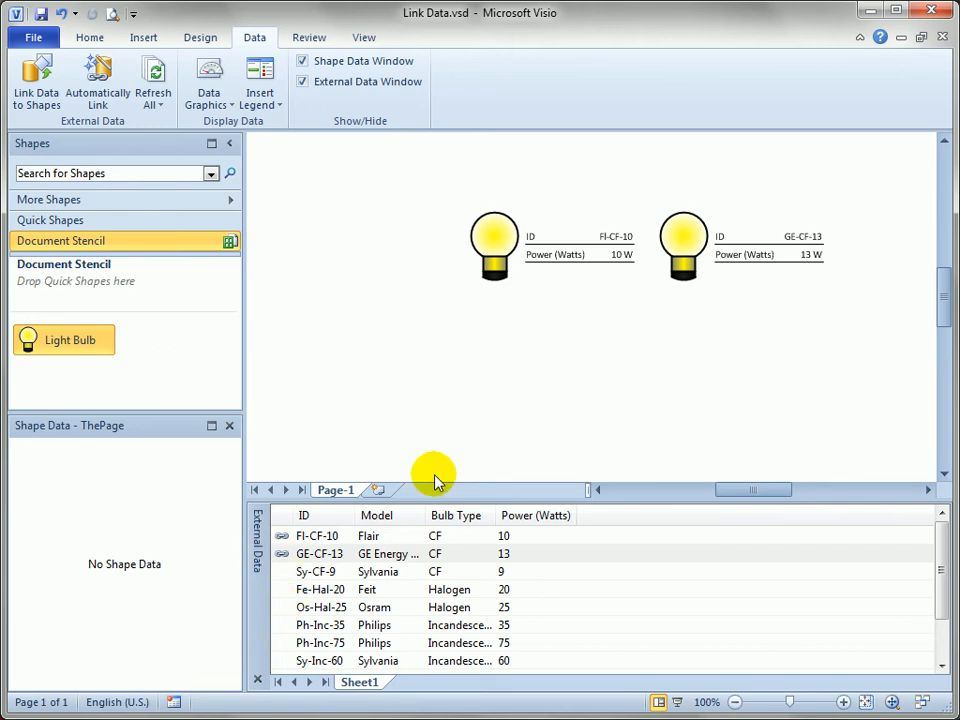
click(486, 228)
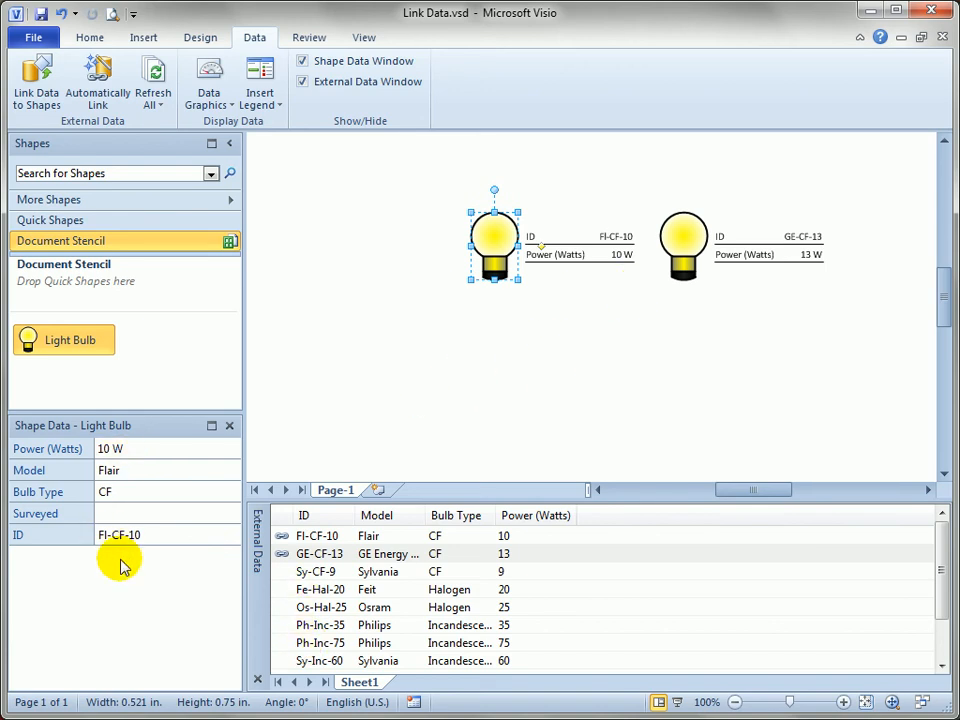
click(426, 330)
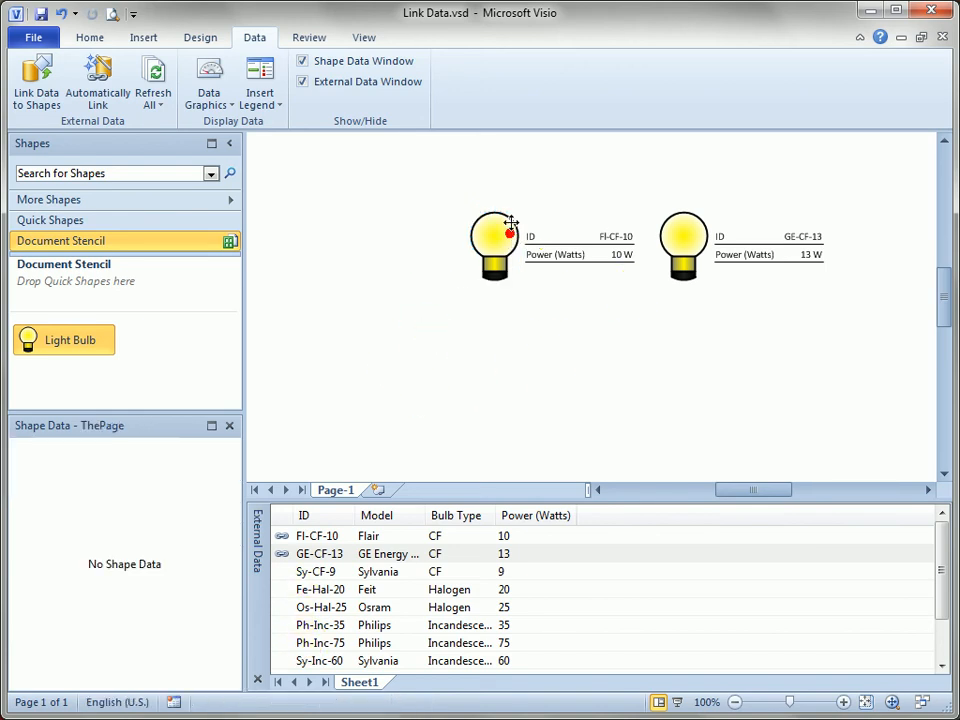
Move the two linked bulbs farther apart near the top of the page, one toward each side.
drag(509, 224, 477, 203)
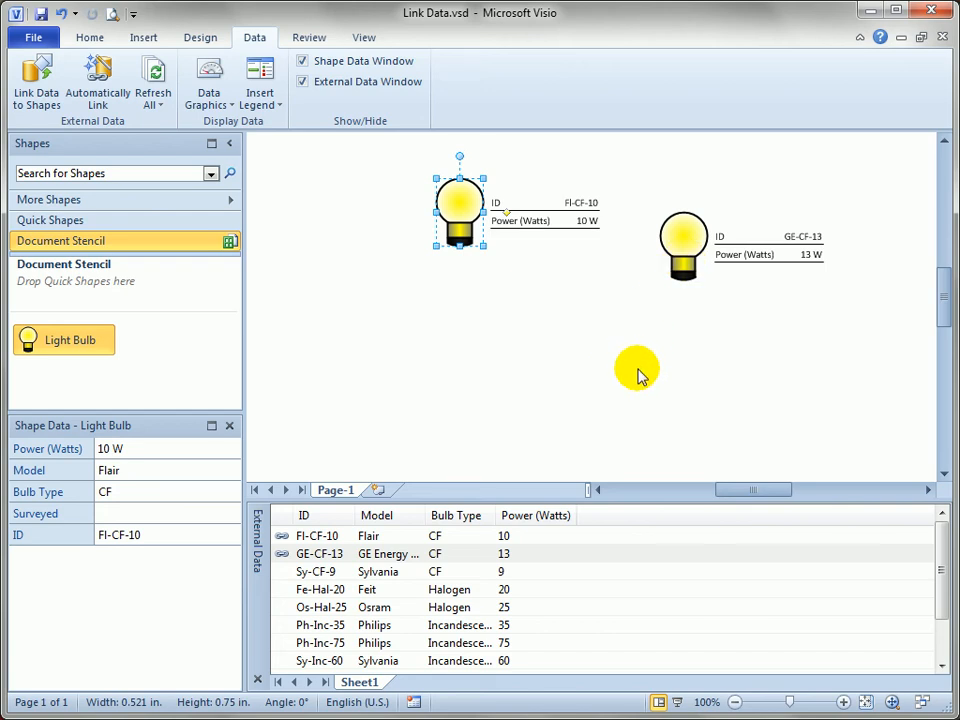
click(570, 418)
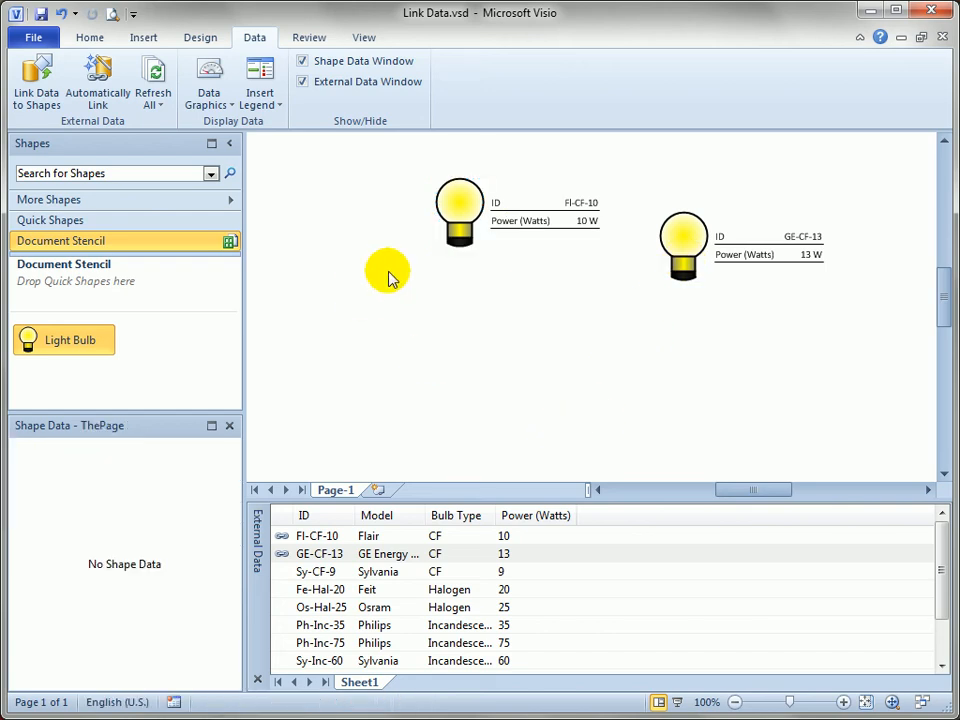
ctrl+shift+right_click(462, 284)
mouse_move(462, 284)
mouse_down()
mouse_move(465, 297)
mouse_move(385, 325)
mouse_move(354, 201)
mouse_up()
drag(529, 294, 622, 194)
Replace both linked bulbs with five new Light Bulb shapes, three on the page's left side and two on its right.
drag(784, 272, 318, 154)
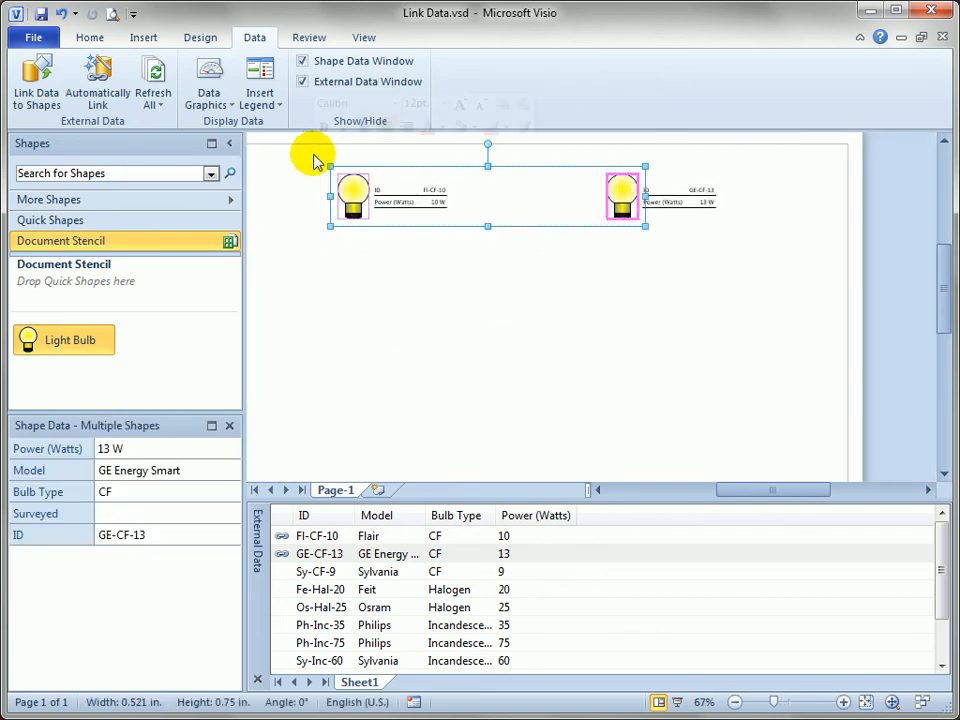
key(Delete)
drag(64, 340, 787, 262)
click(424, 274)
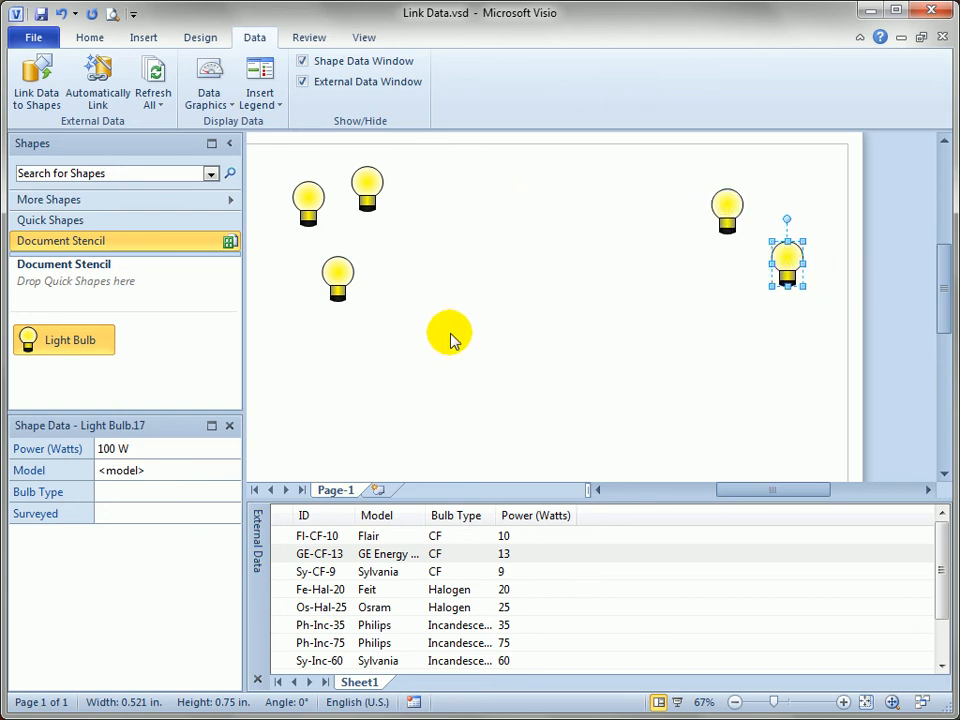
Link the Fl-CF-10 data row to each of the three bulbs on the page's left side.
click(401, 386)
drag(311, 536, 372, 192)
drag(317, 540, 338, 278)
click(560, 326)
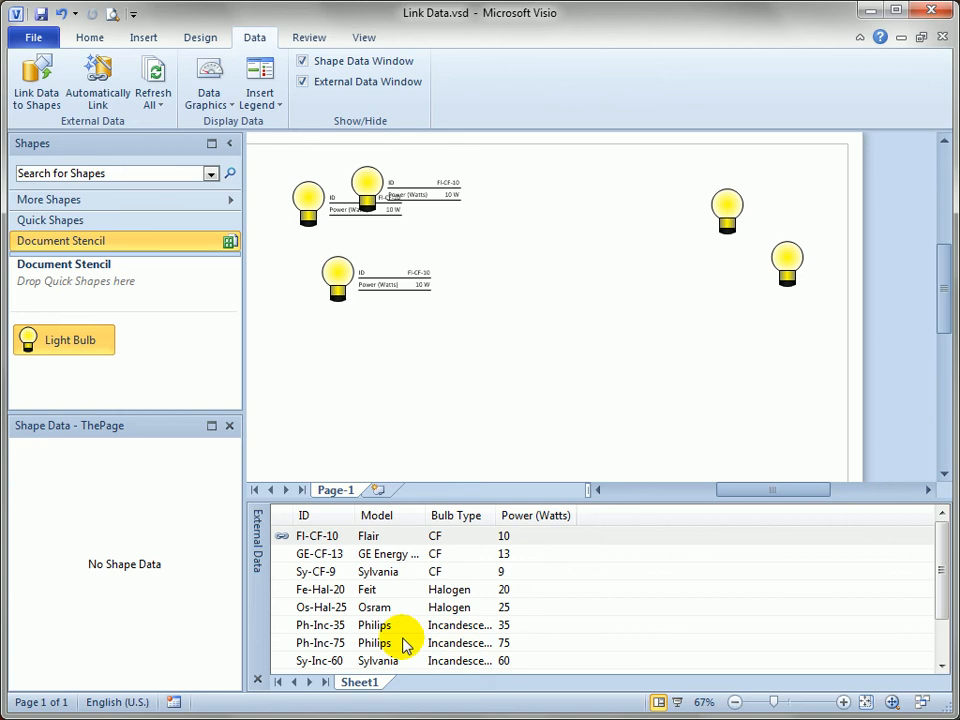
Link rows Ph-Inc-35 and Ph-Inc-75 to the page's upper and lower right-hand bulbs, and align the lower bulb directly beneath the upper one.
drag(320, 628, 729, 208)
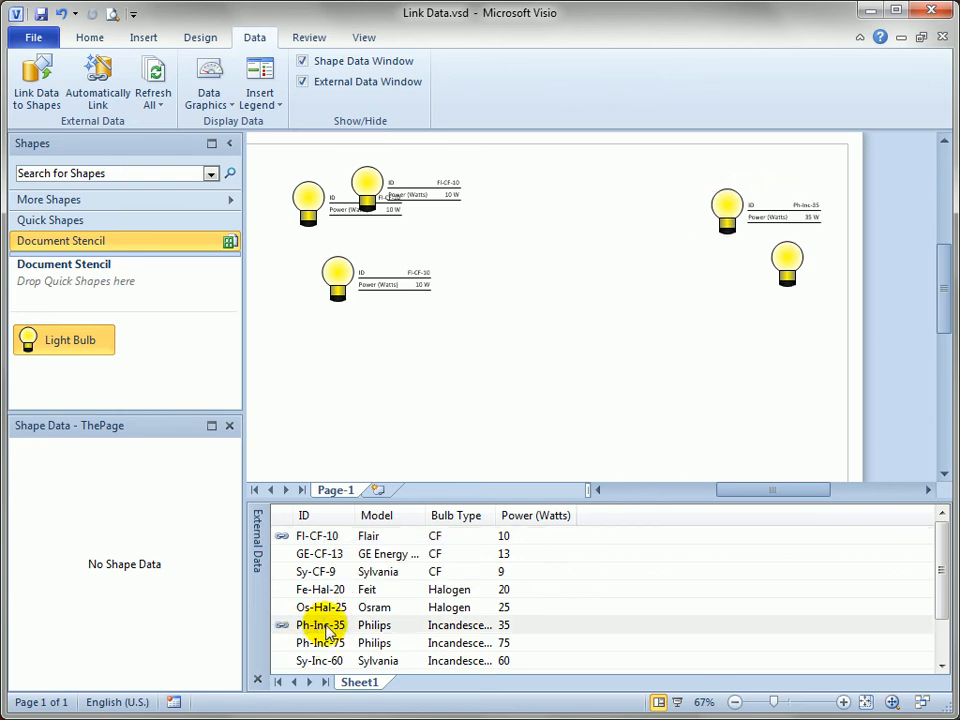
drag(330, 640, 782, 274)
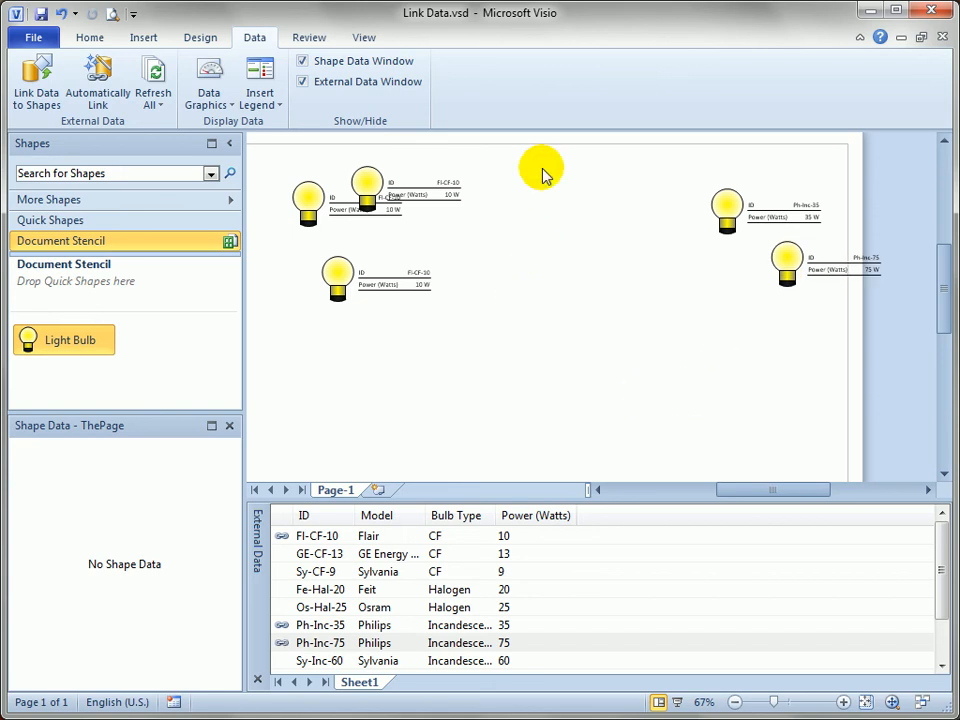
drag(795, 262, 735, 293)
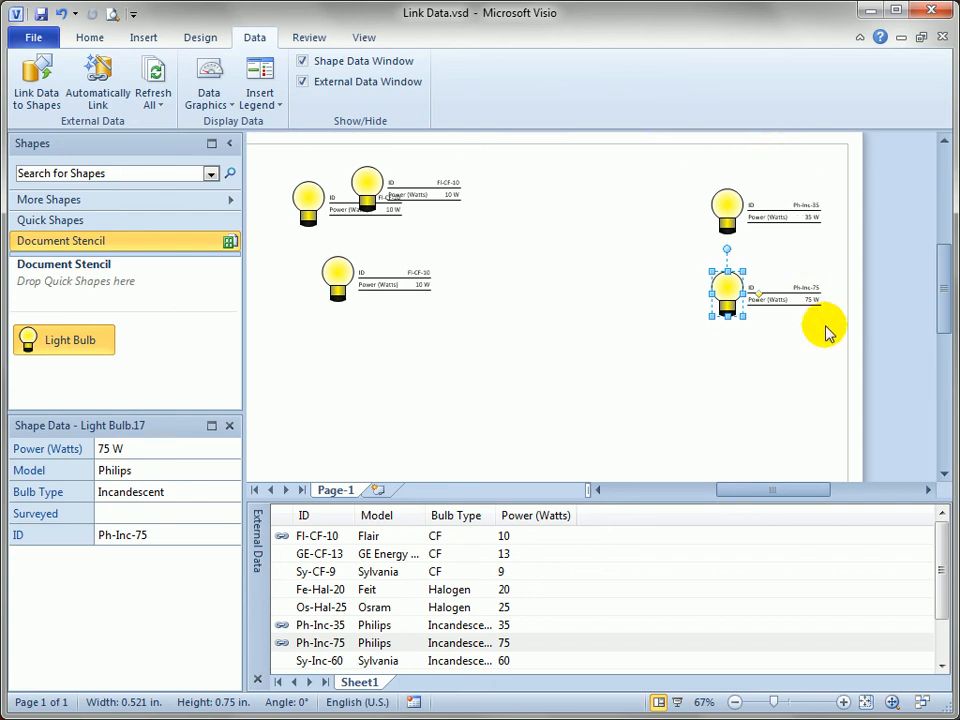
click(788, 366)
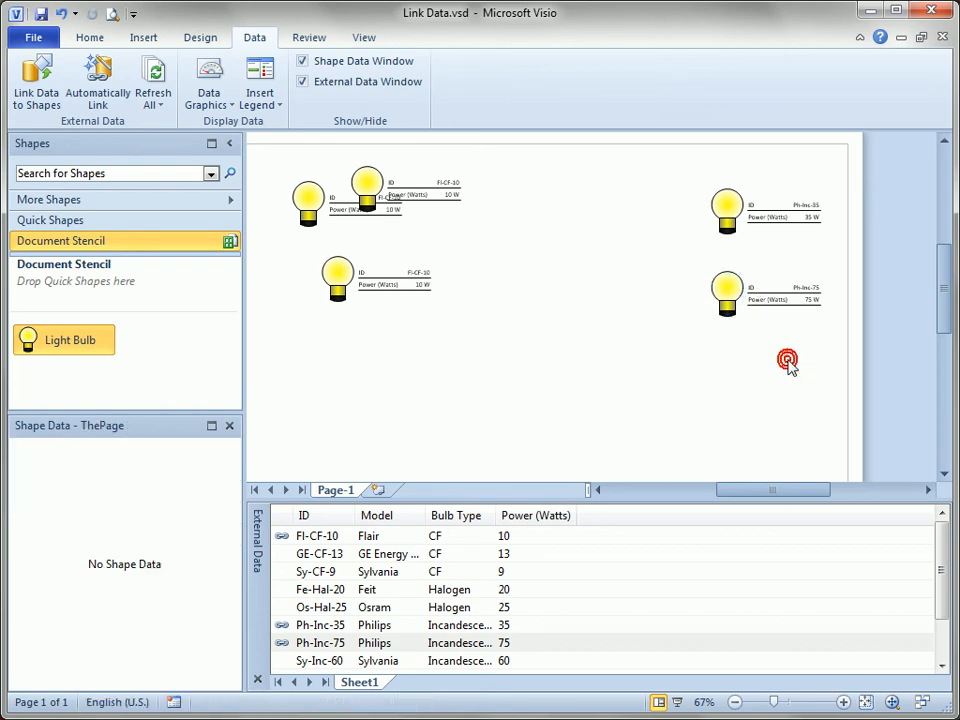